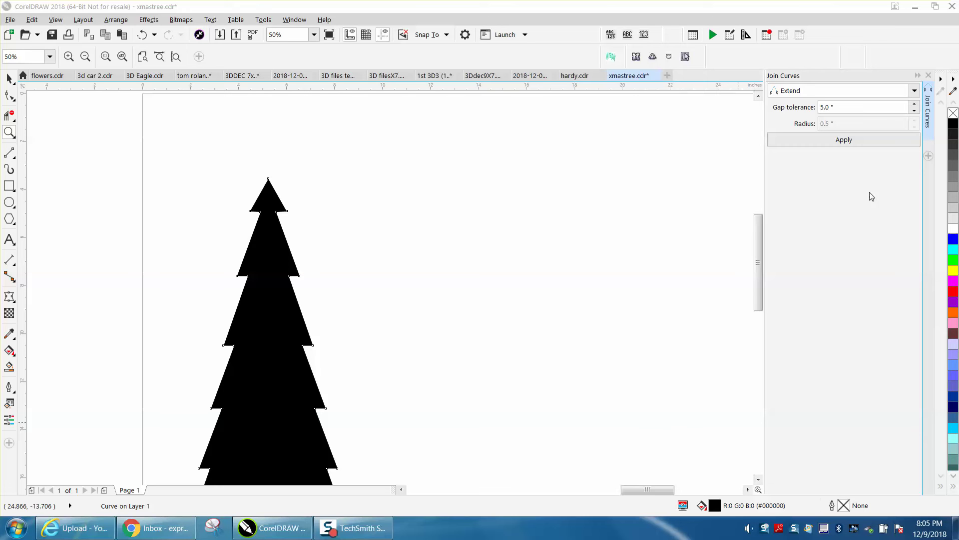
Step: Close the Join Curves docker and move the black tree up to the page's top edge
left_click(928, 76)
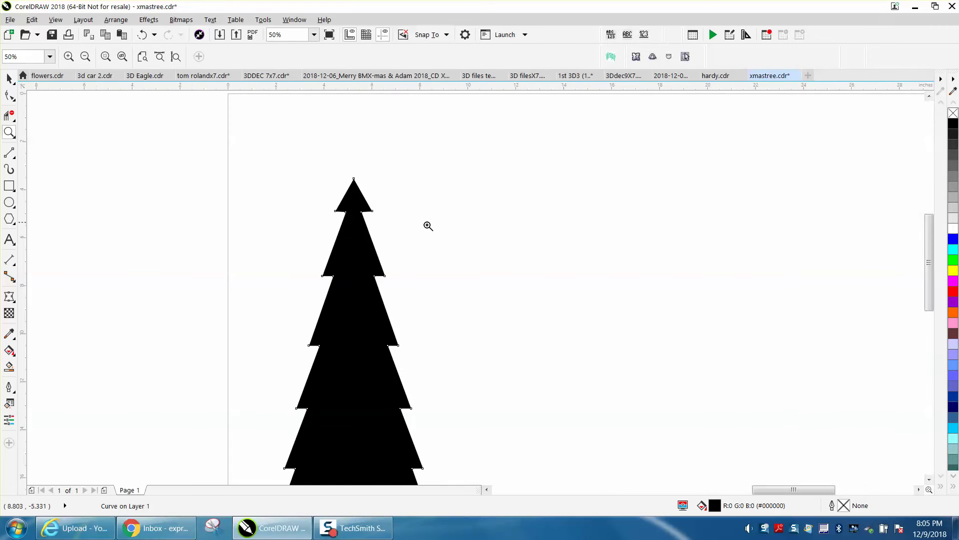
right_click(374, 240)
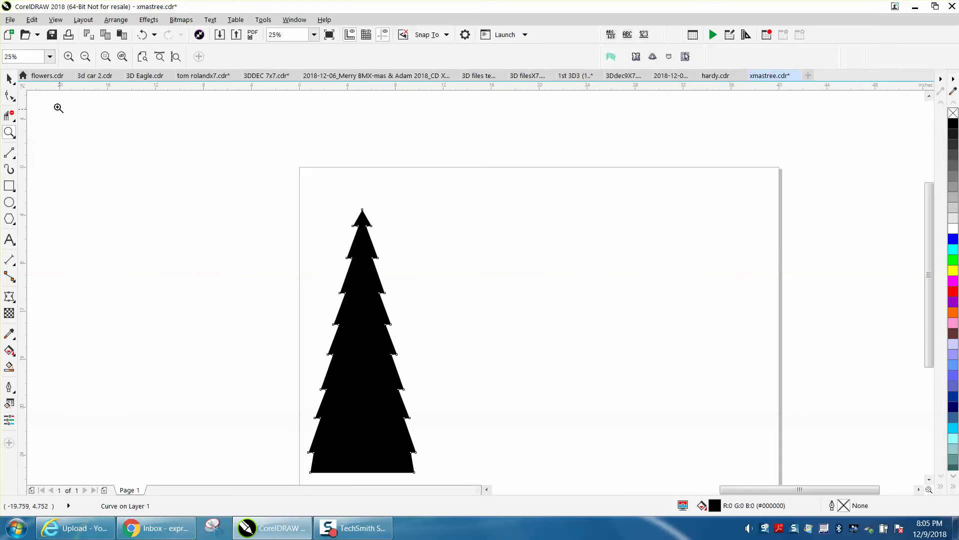
left_click(10, 79)
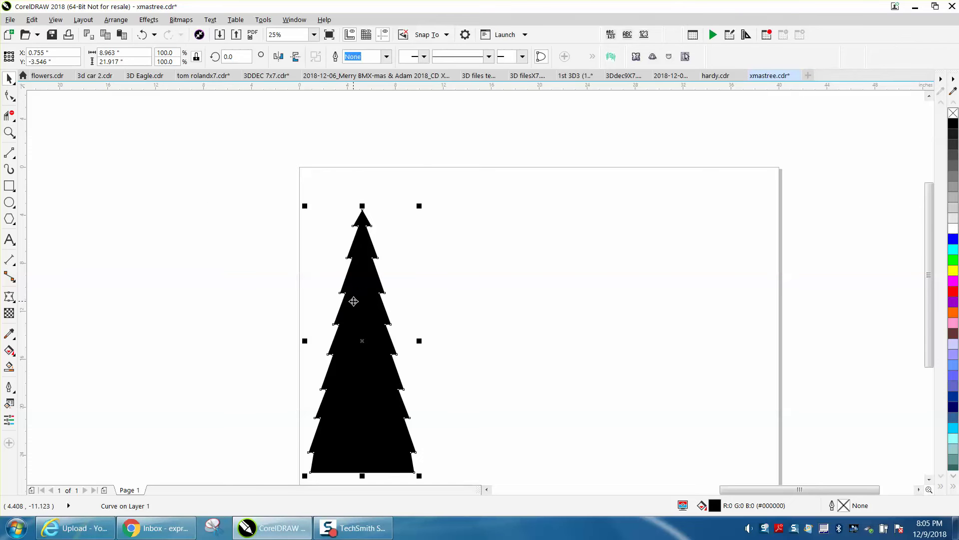
left_click_drag(353, 300, 358, 265)
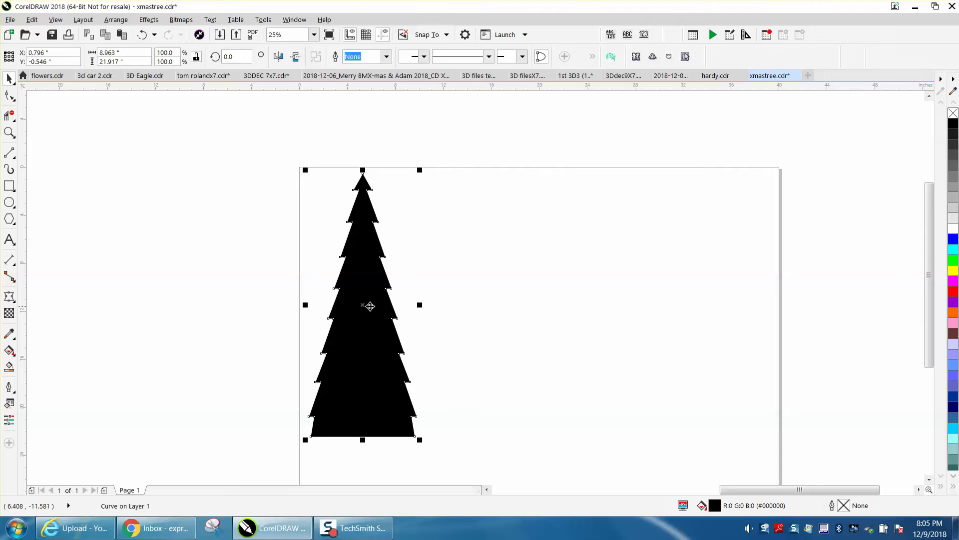
Step: Deselect the tree and zoom in on its top tiers
left_click_drag(345, 214, 398, 244)
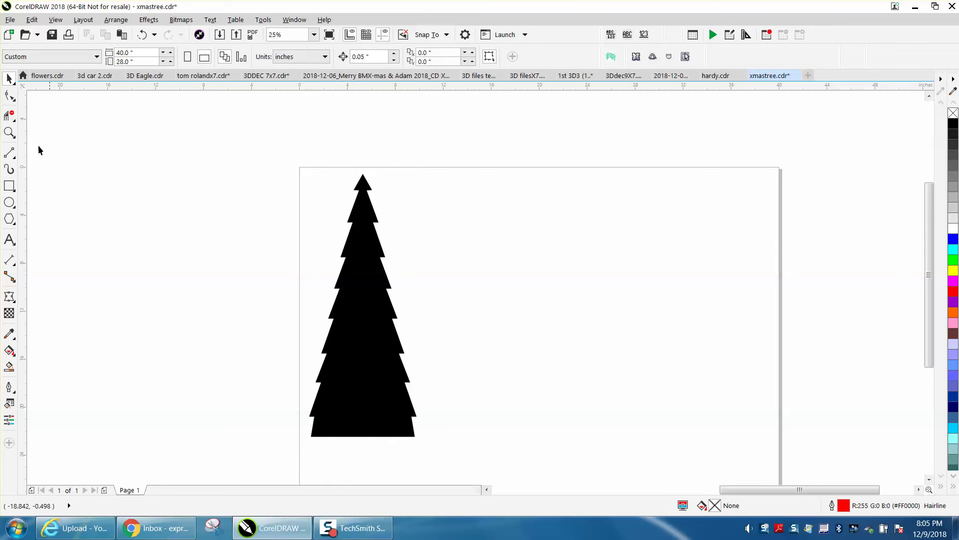
left_click(9, 132)
left_click_drag(313, 196, 429, 249)
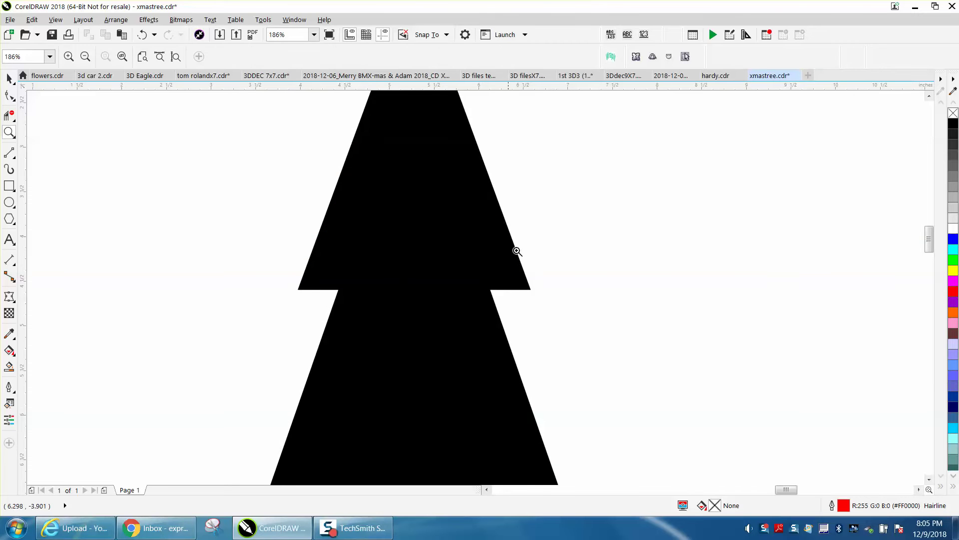
scroll(317, 278, "down", 3)
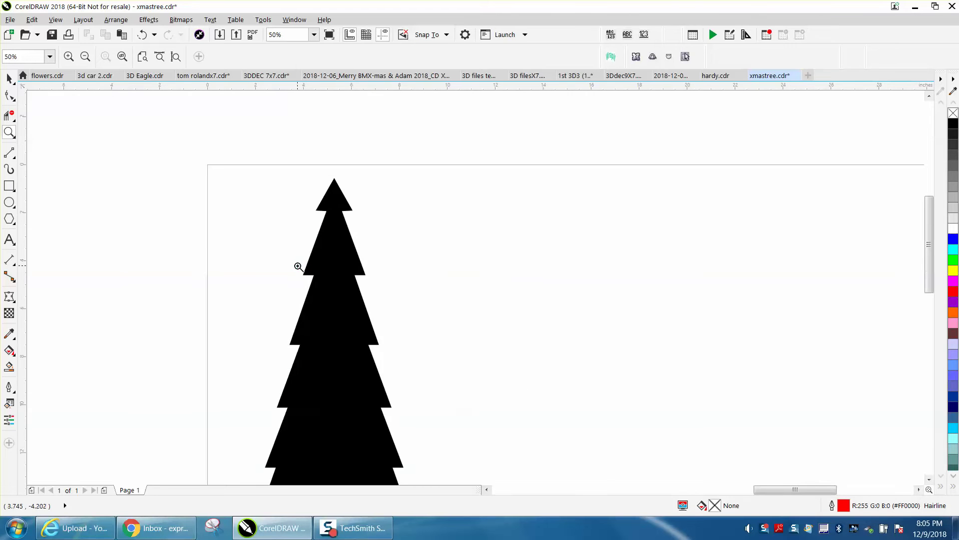
scroll(299, 267, "down", 3)
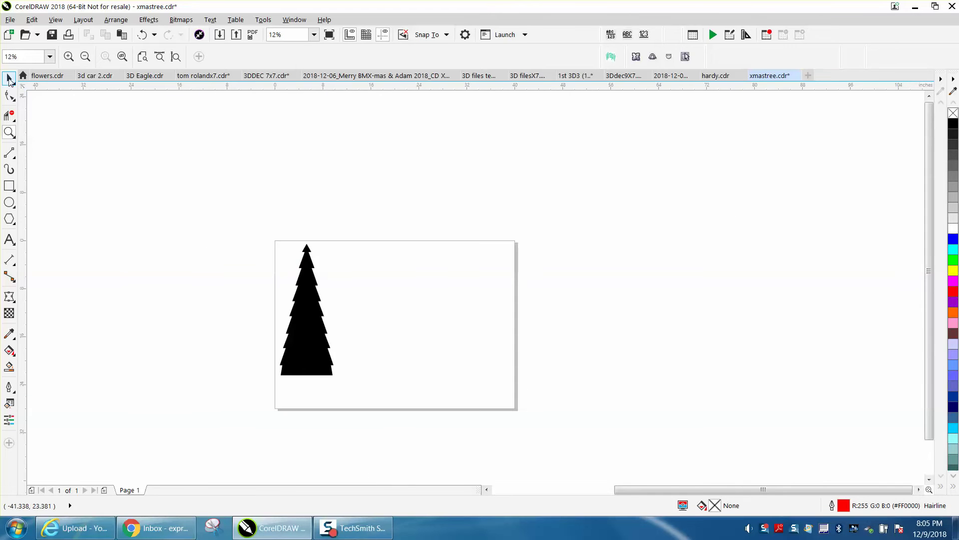
left_click(9, 78)
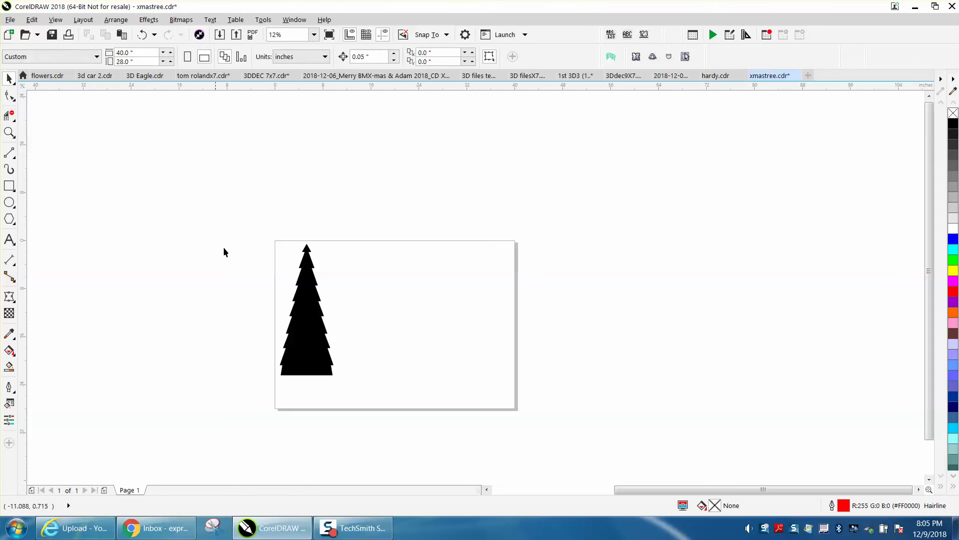
Step: Select the black tree for node editing and zoom in on it
left_click(308, 305)
key("F10")
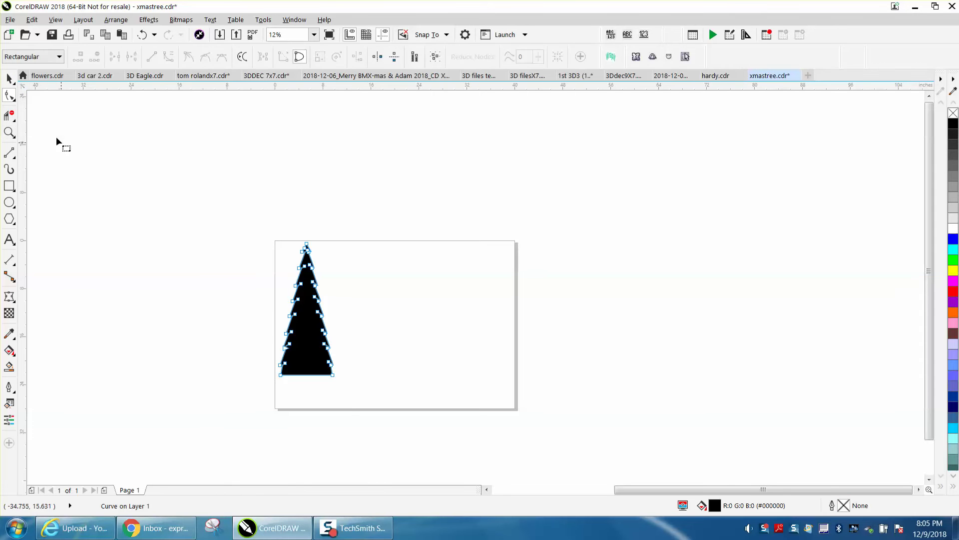
left_click(9, 132)
left_click_drag(264, 239, 343, 383)
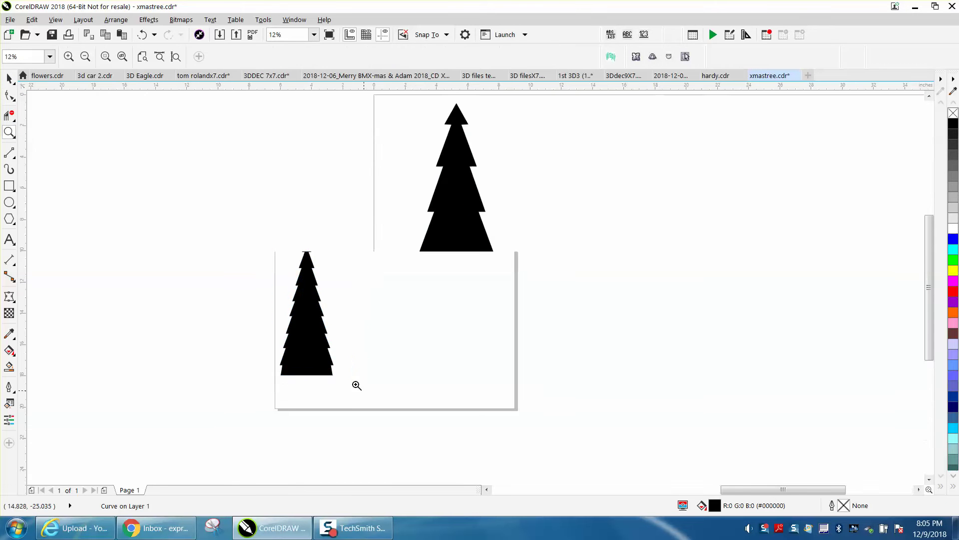
scroll(293, 292, "down", 2)
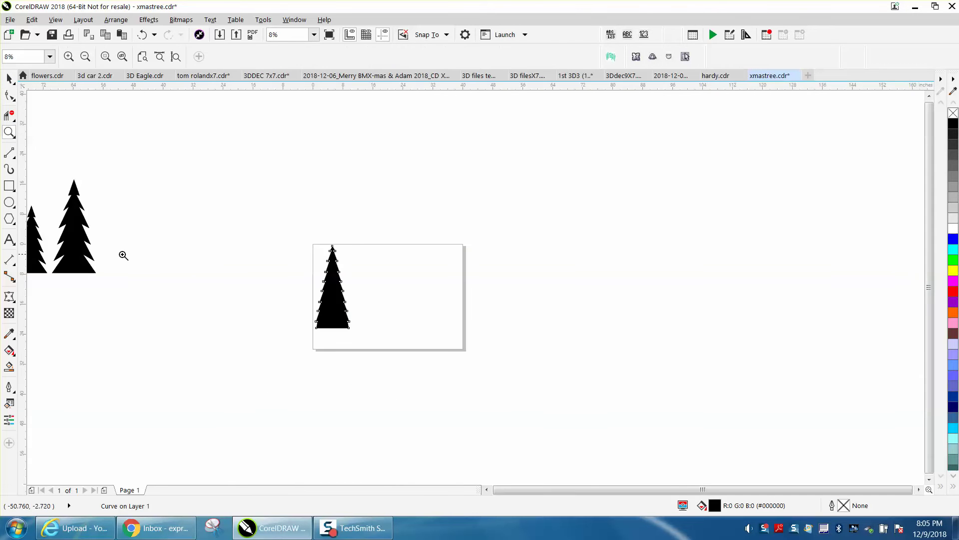
Step: Draw a tall rectangle right of the tree, stretch its top, and centre it with P
left_click(10, 185)
left_click(45, 186)
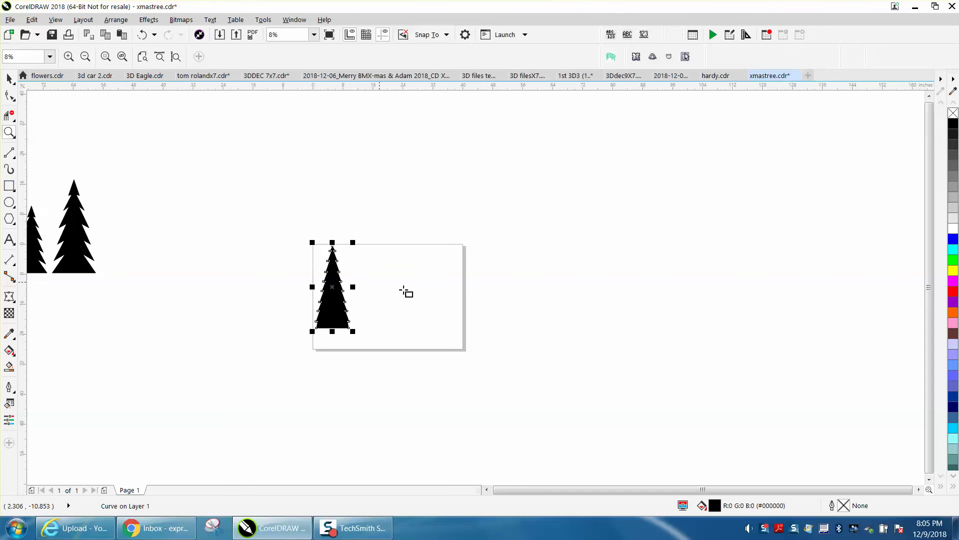
left_click_drag(390, 264, 418, 329)
left_click_drag(404, 260, 403, 251)
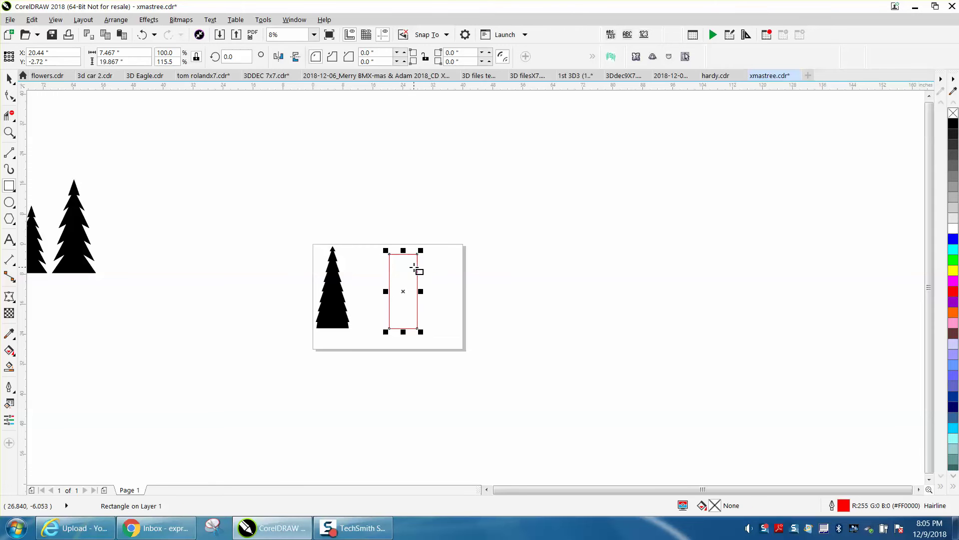
left_click(9, 132)
left_click_drag(350, 221, 521, 385)
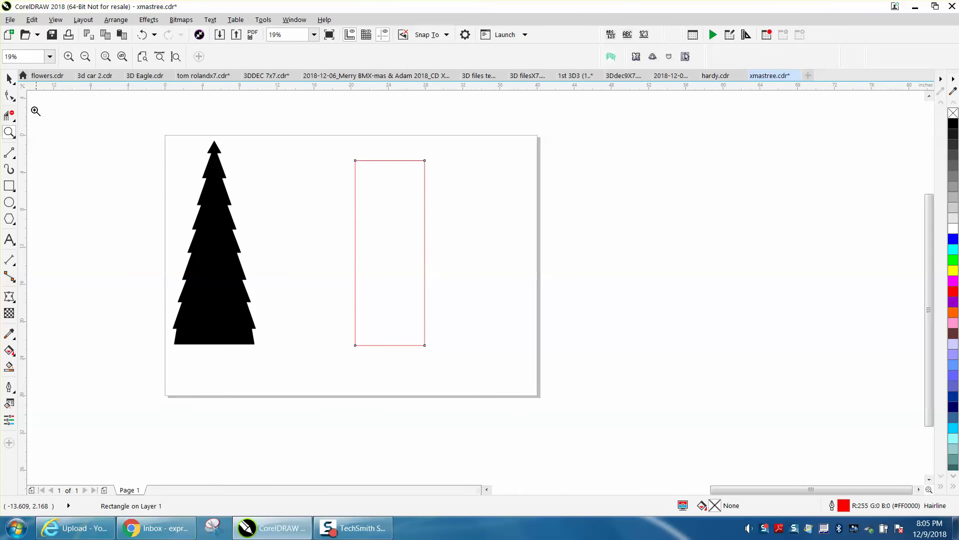
left_click(9, 78)
key("p")
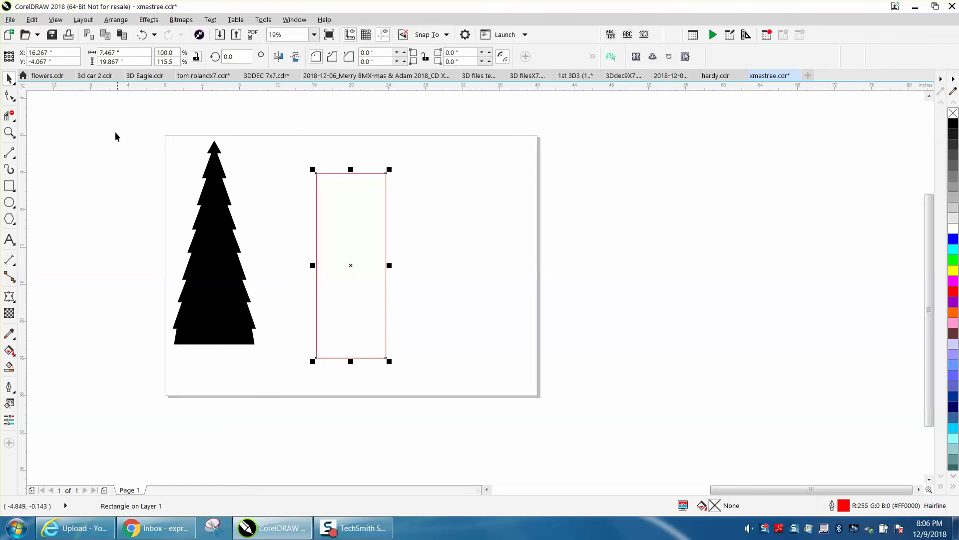
Step: Convert the rectangle to curves and drag its top-left corner to the top centre
left_click(115, 20)
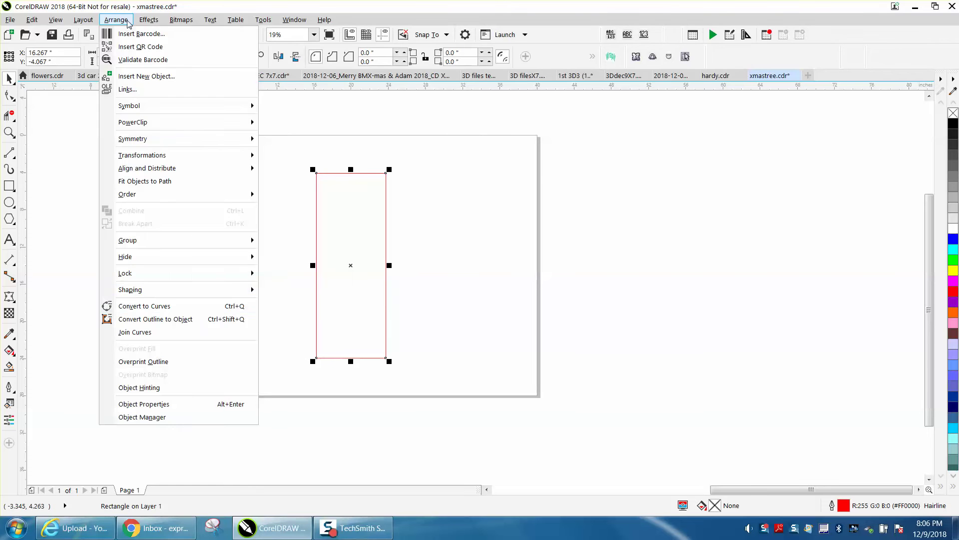
left_click(143, 307)
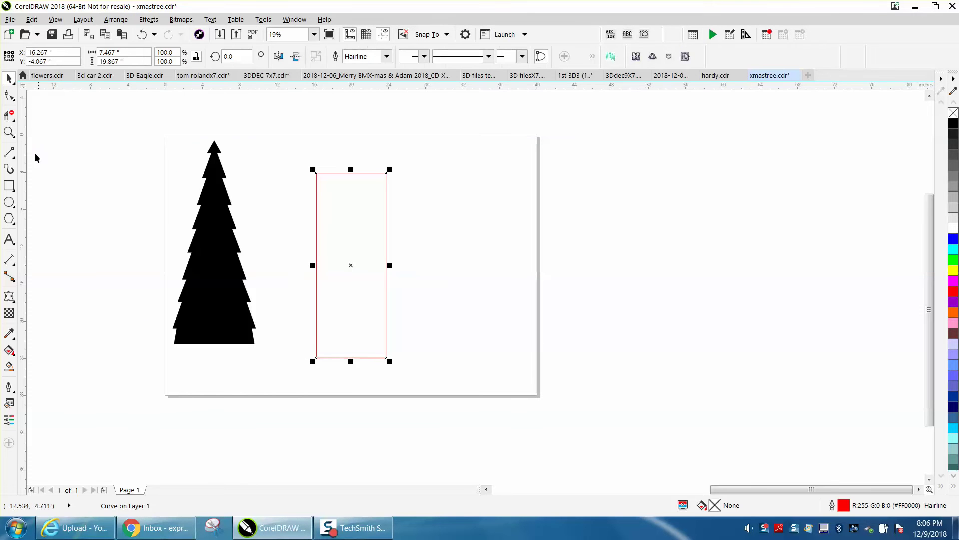
left_click(9, 95)
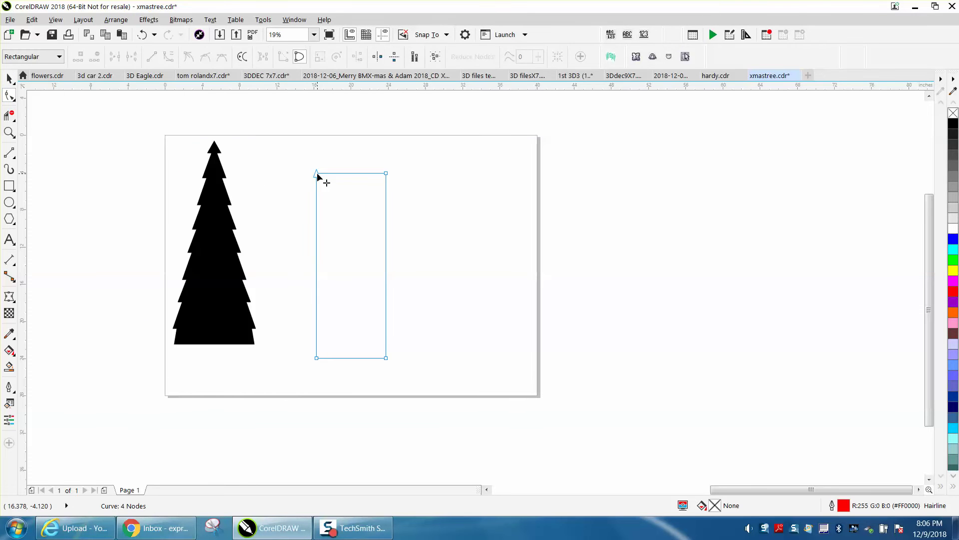
left_click_drag(317, 172, 352, 172)
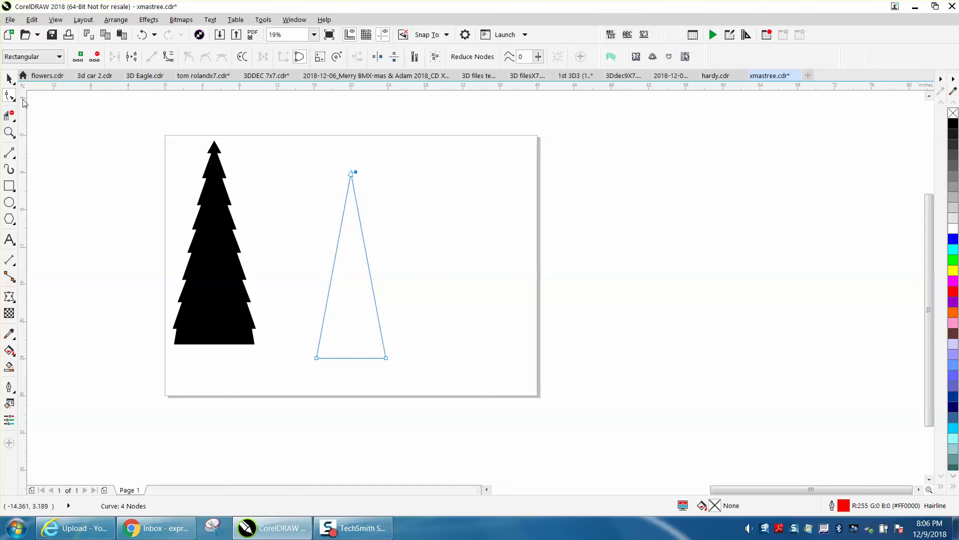
key("space")
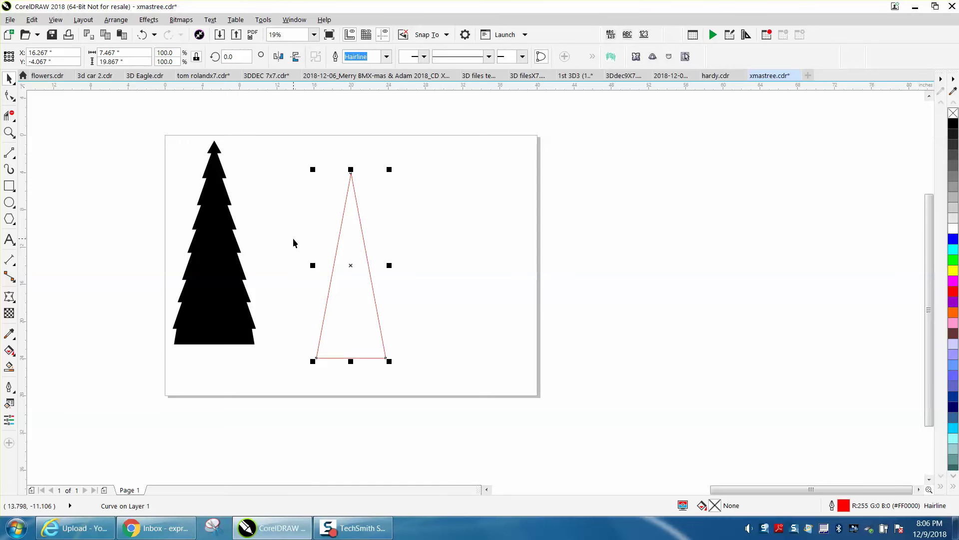
Step: Select all the triangle's nodes and add nodes along its sides three times
key("space")
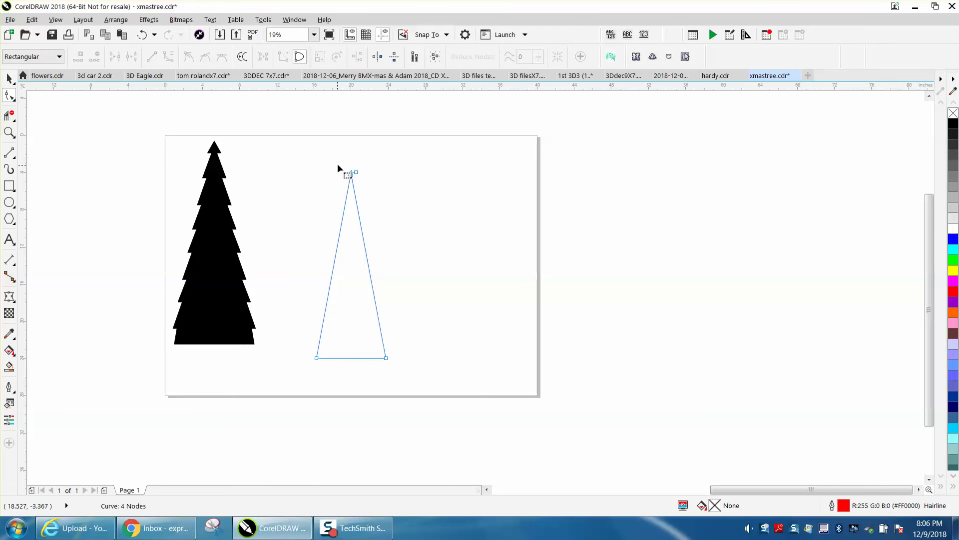
left_click_drag(342, 158, 392, 359)
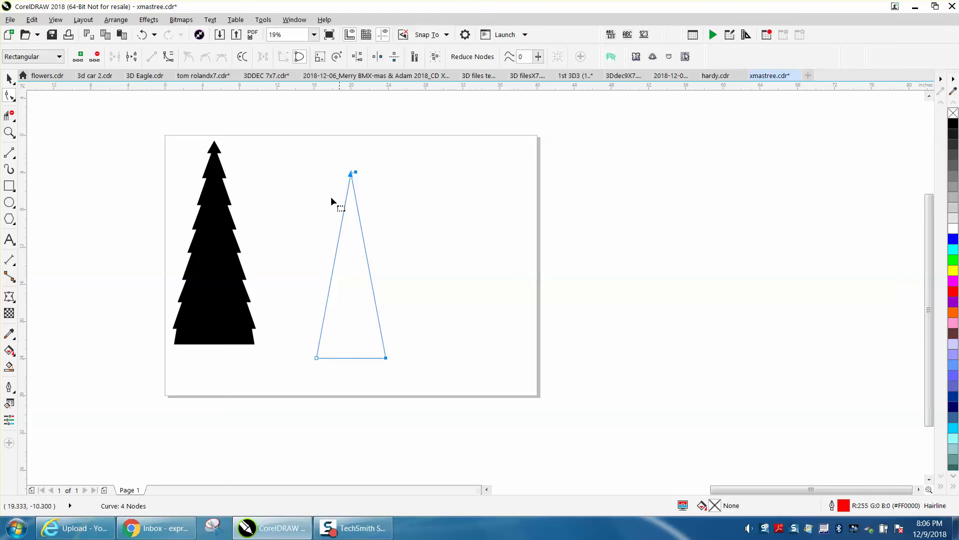
left_click(80, 57)
left_click(80, 57)
left_click(79, 56)
Step: Undo the last node addition and zoom in on the red triangle
left_click(9, 132)
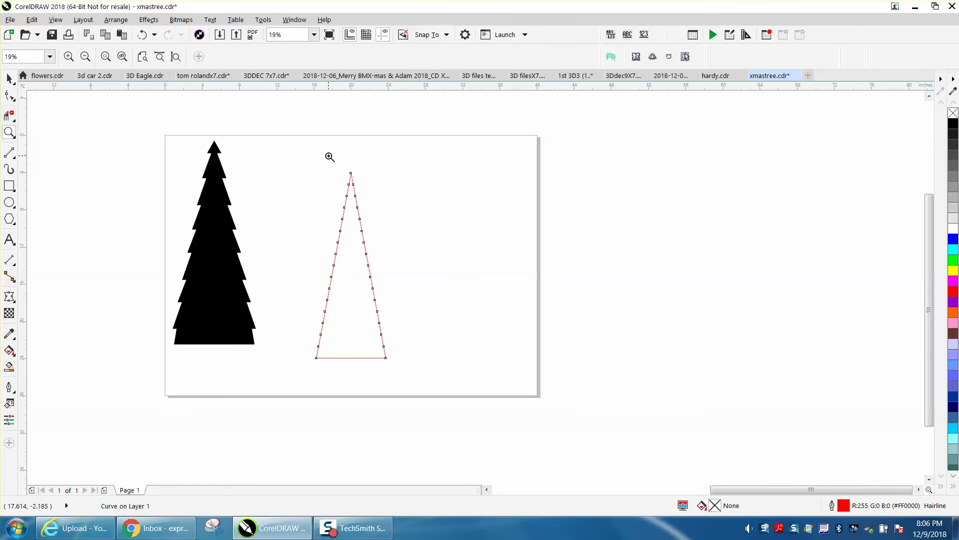
left_click_drag(328, 156, 487, 348)
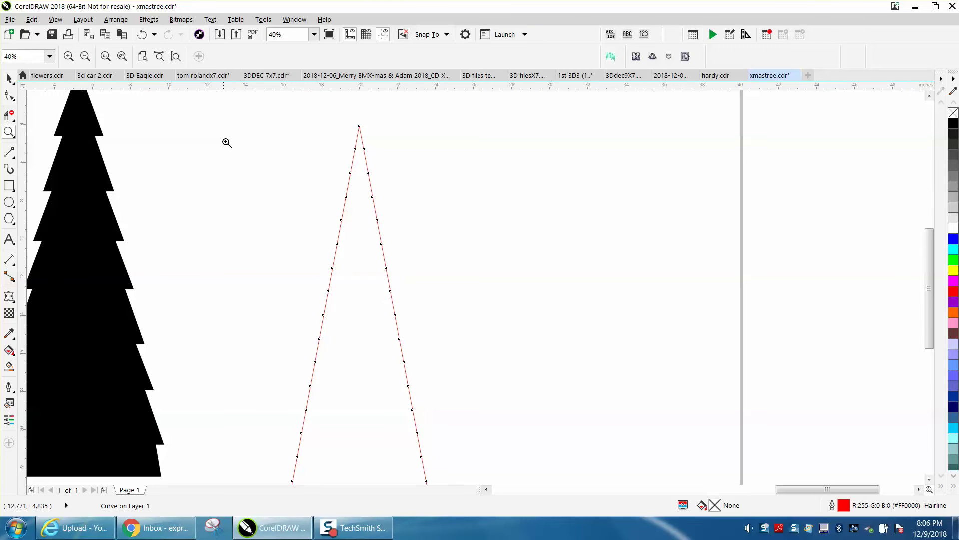
right_click(228, 145)
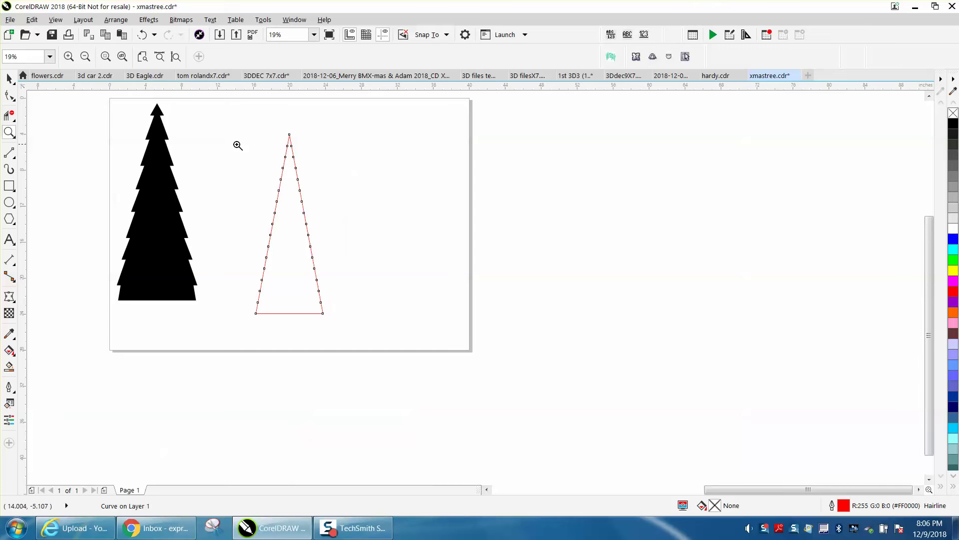
left_click(142, 36)
left_click(9, 153)
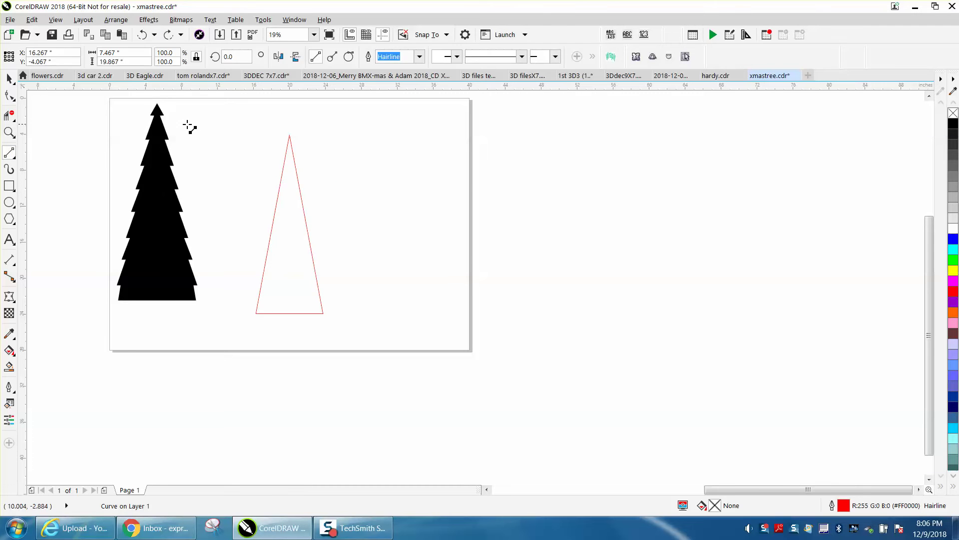
left_click(10, 131)
left_click_drag(232, 115, 408, 344)
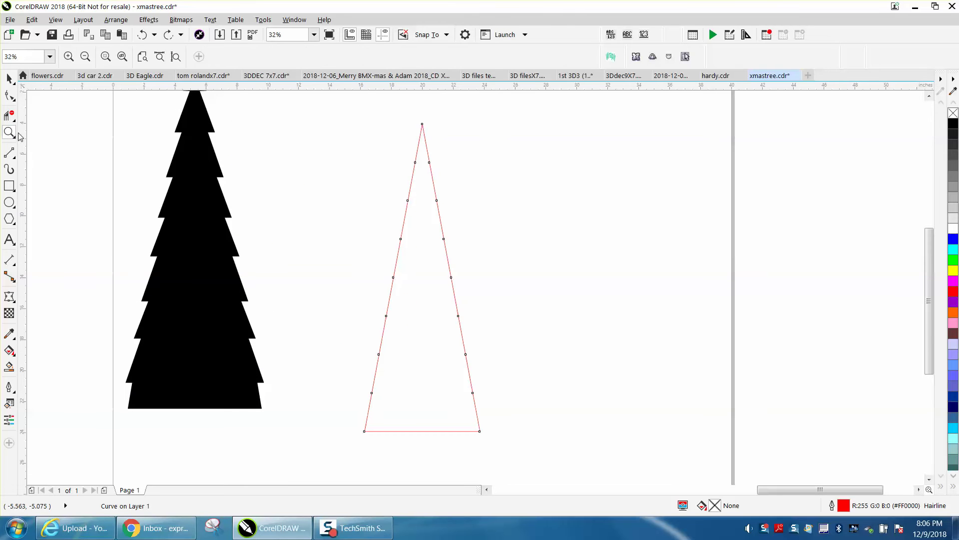
Step: Draw a 2-point line along the triangle's right edge
left_click(14, 157)
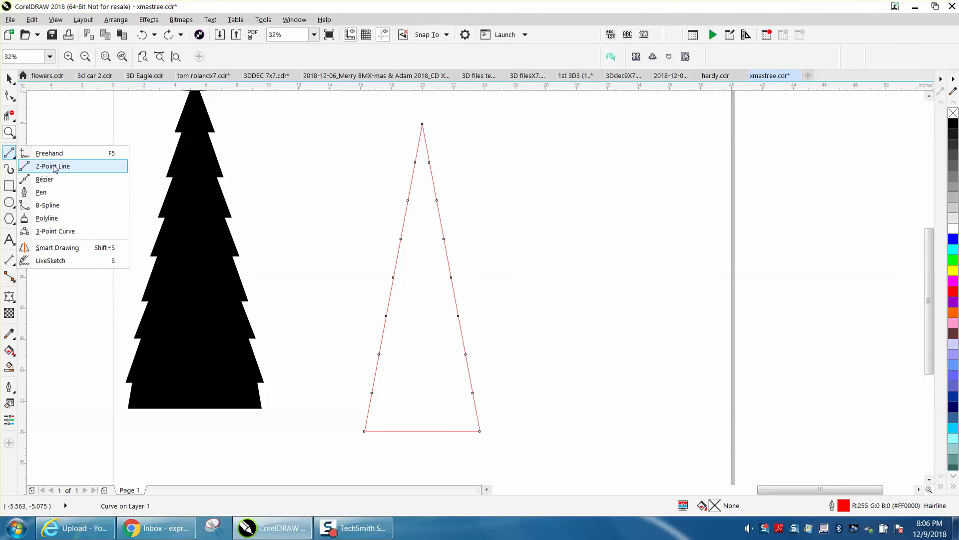
left_click(54, 167)
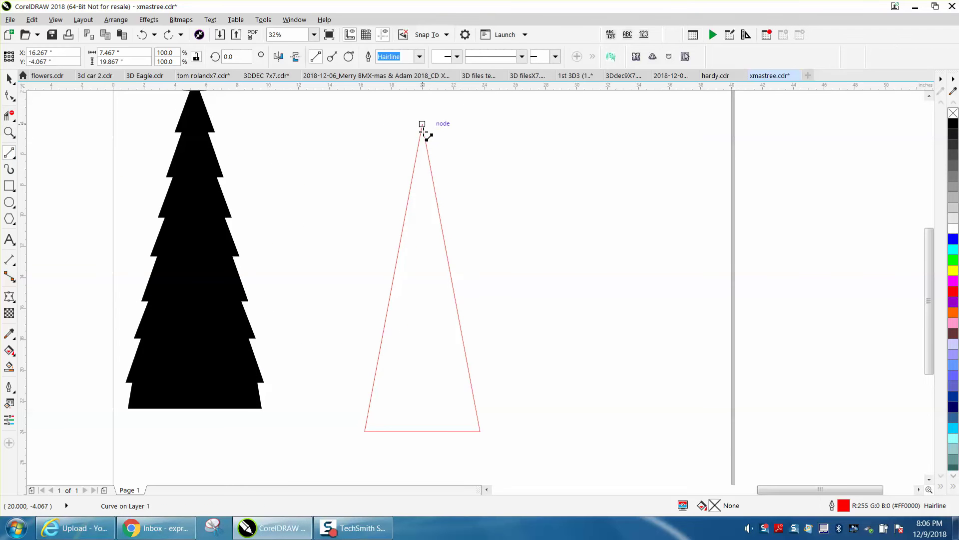
left_click_drag(423, 131, 480, 431)
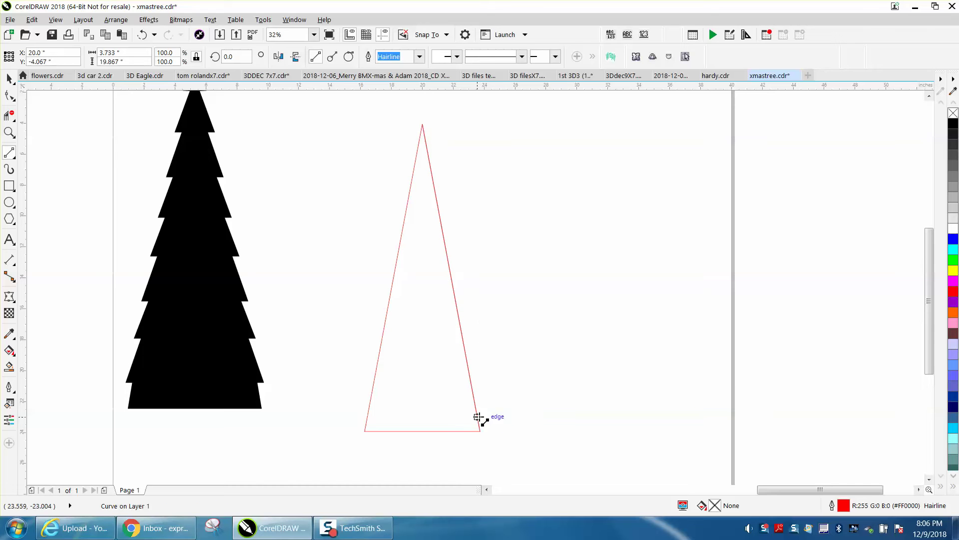
Step: Set the document nudge distance to 0.25"
left_click(9, 78)
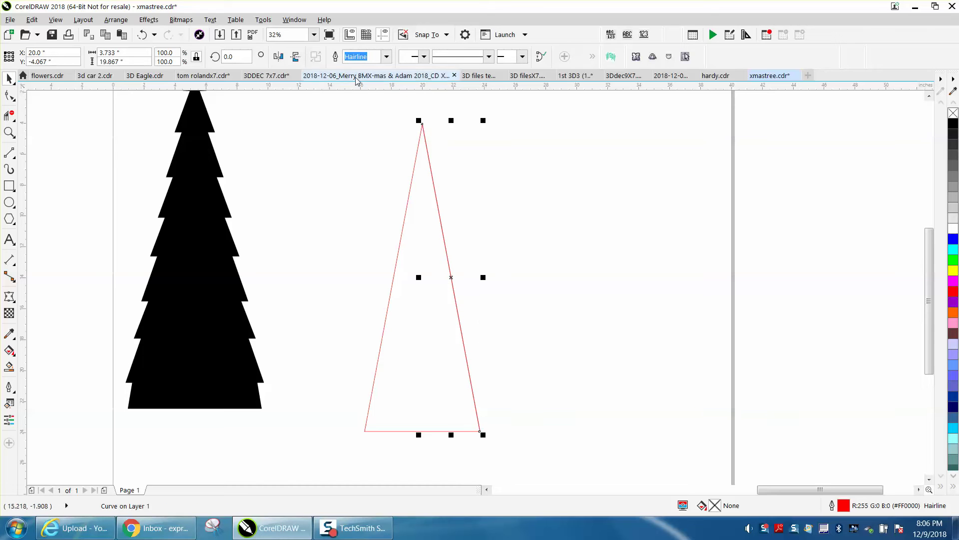
left_click(361, 105)
left_click(360, 57)
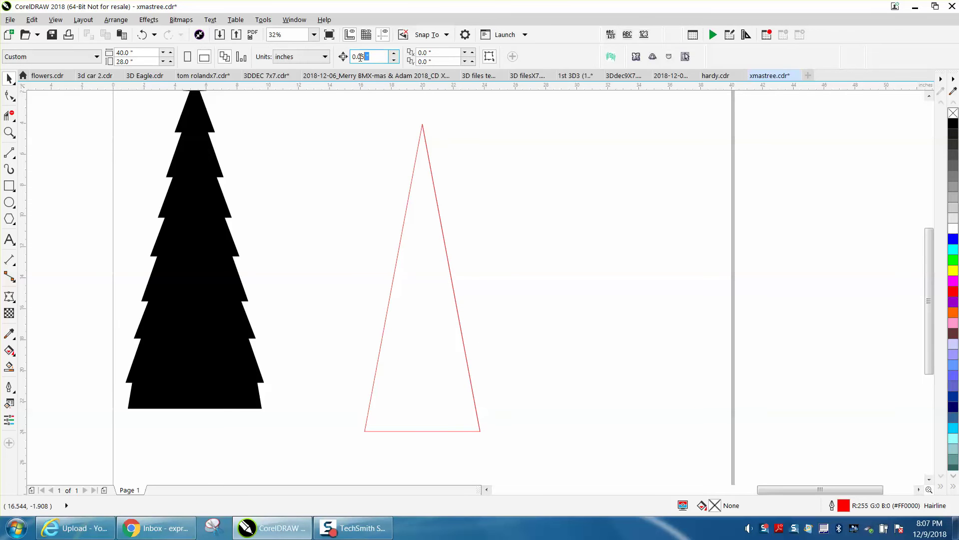
left_click_drag(361, 56, 353, 56)
key("BackSpace")
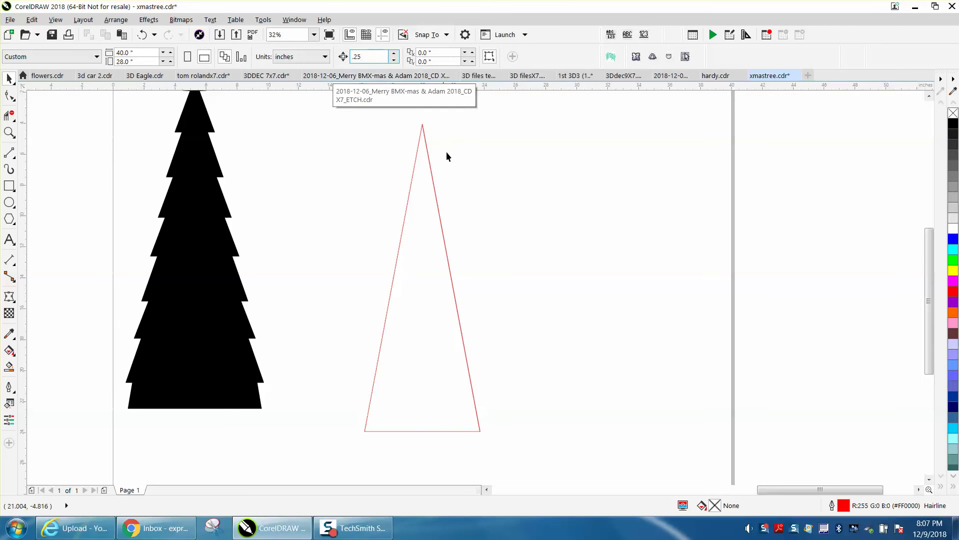
Step: Duplicate the edge line and nudge the copy right twice, half an inch out
left_click(436, 197)
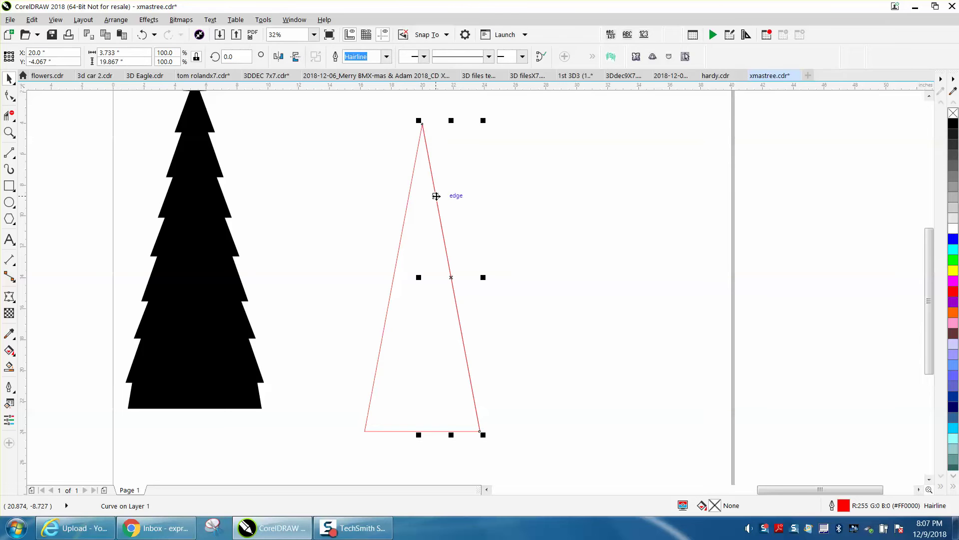
key("KP_Add")
key("Right")
key("Right")
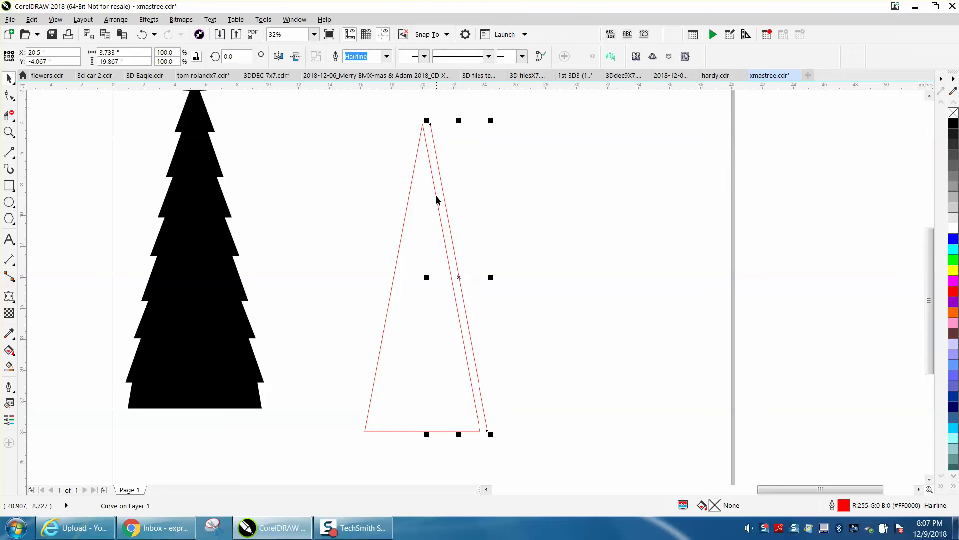
key("Right")
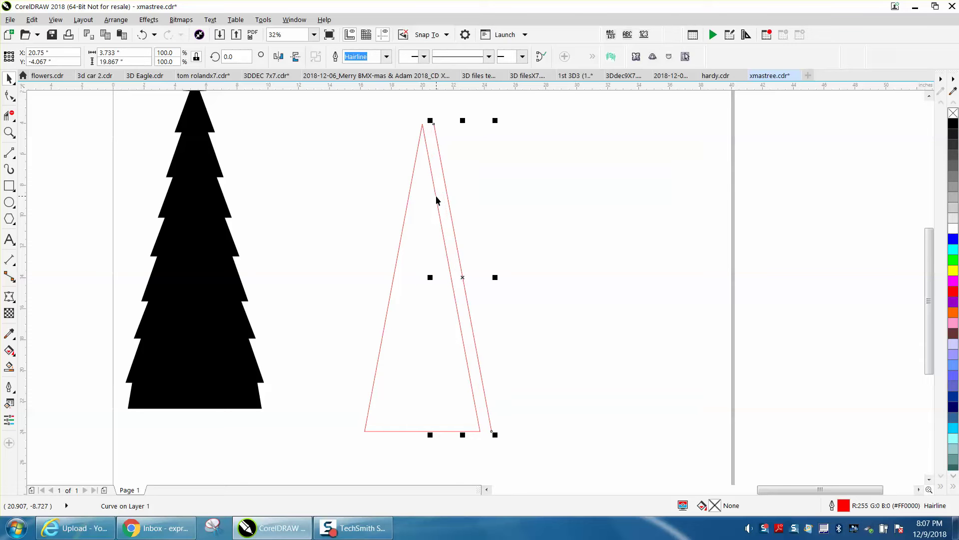
Step: Zoom in on the triangle and its lines with the triangle's nodes displayed
left_click(10, 95)
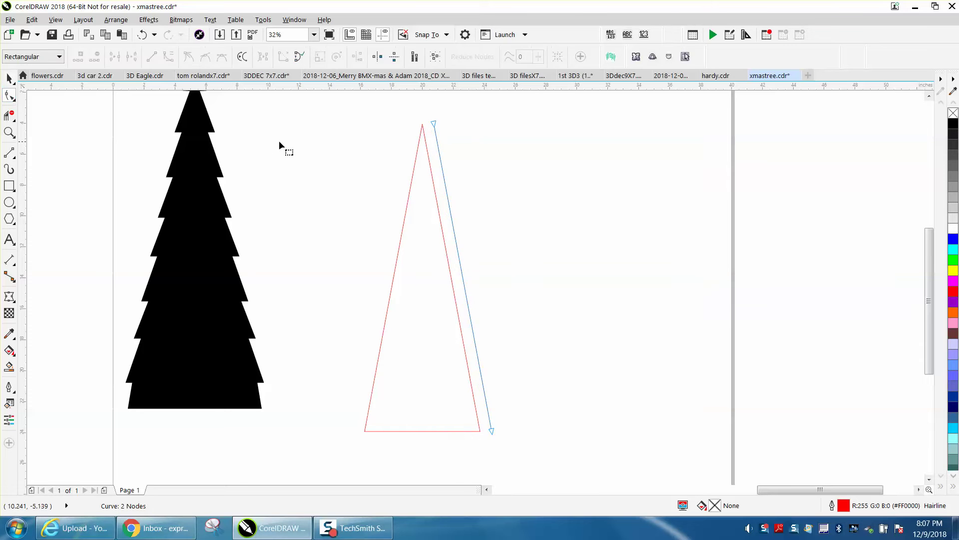
left_click(433, 181)
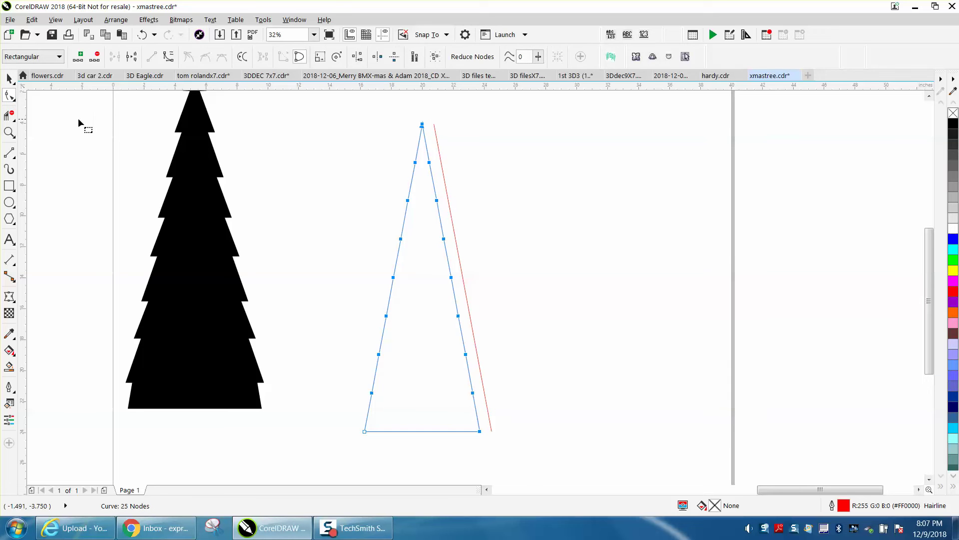
left_click(9, 132)
left_click_drag(368, 116, 563, 345)
left_click(15, 98)
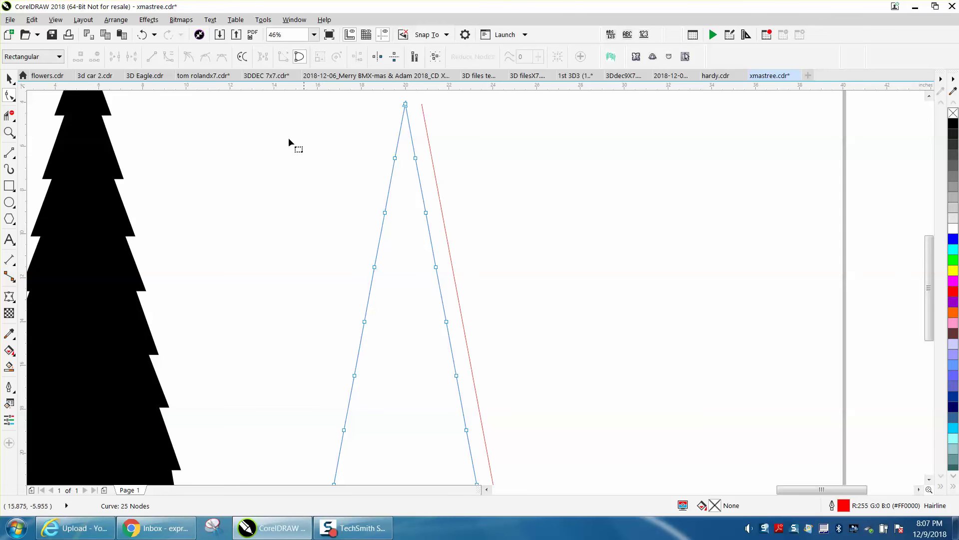
scroll(374, 175, "down", 2)
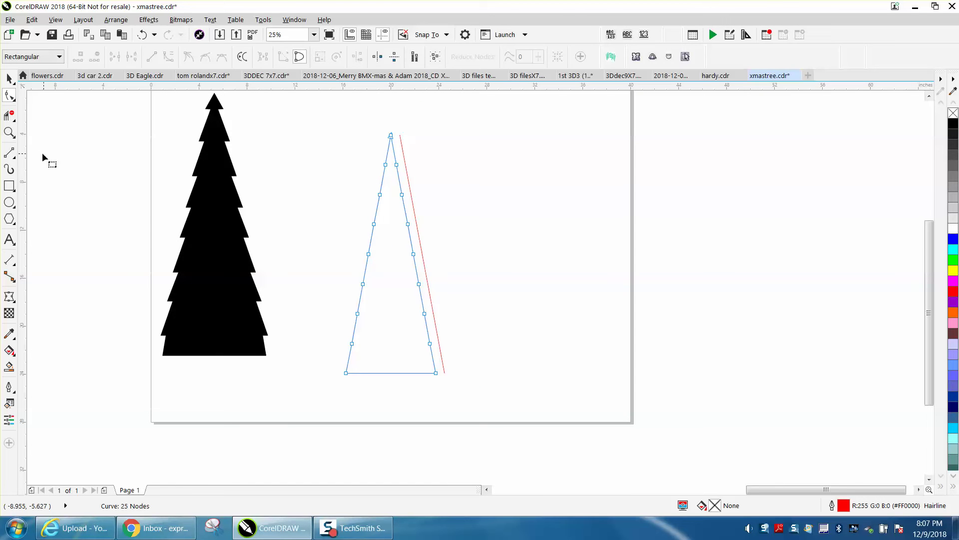
left_click(14, 159)
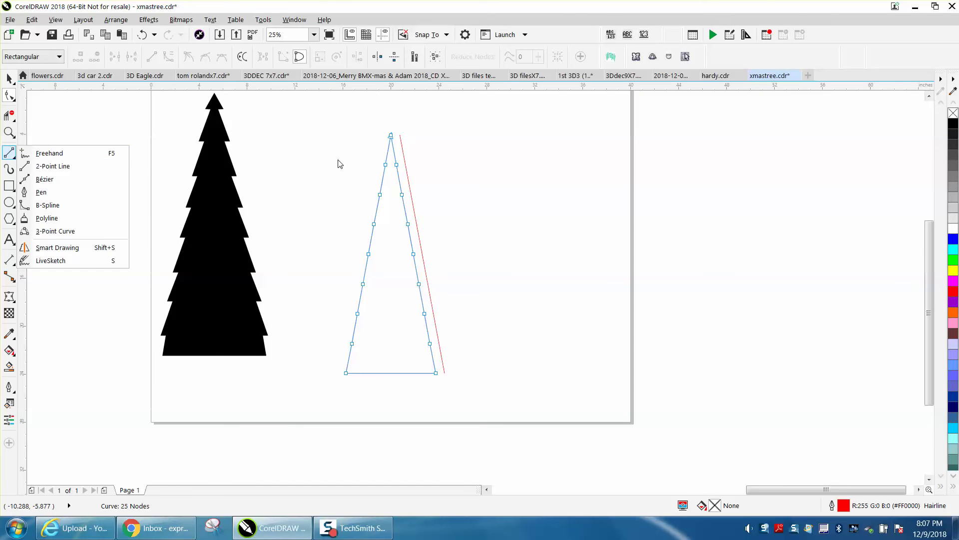
Step: Draw a second apex-to-bottom-right line, nudge it 0.25" right, and drag it into place
left_click(64, 168)
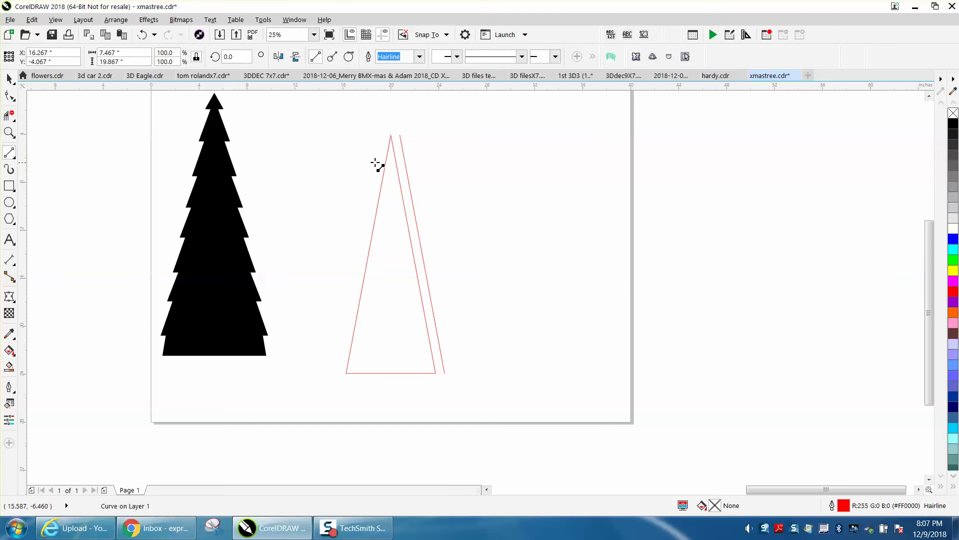
left_click_drag(392, 141, 435, 373)
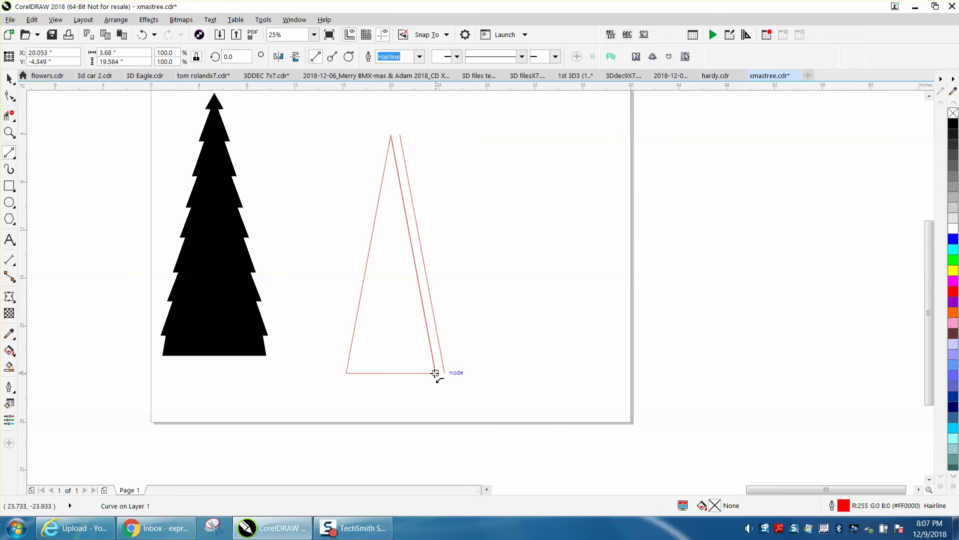
key("Right")
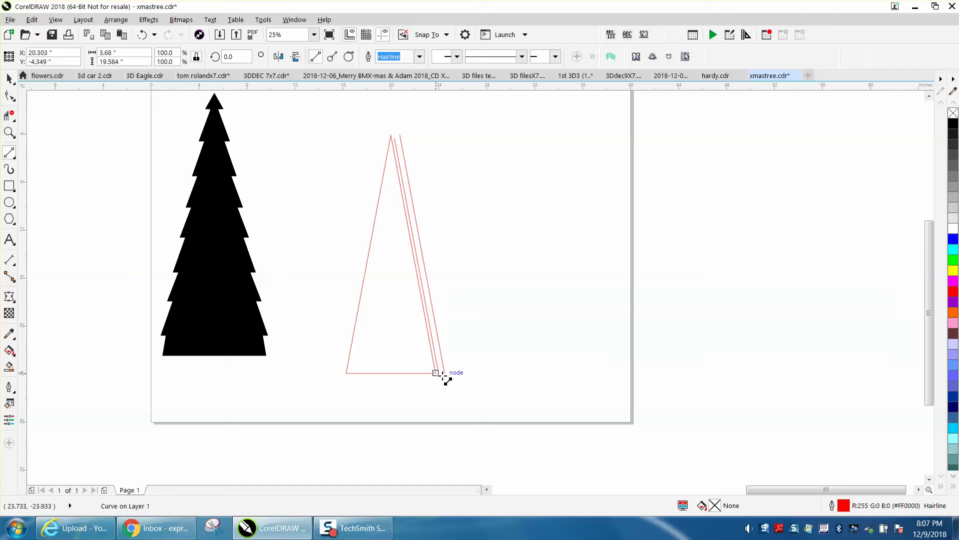
left_click(9, 132)
left_click(44, 132)
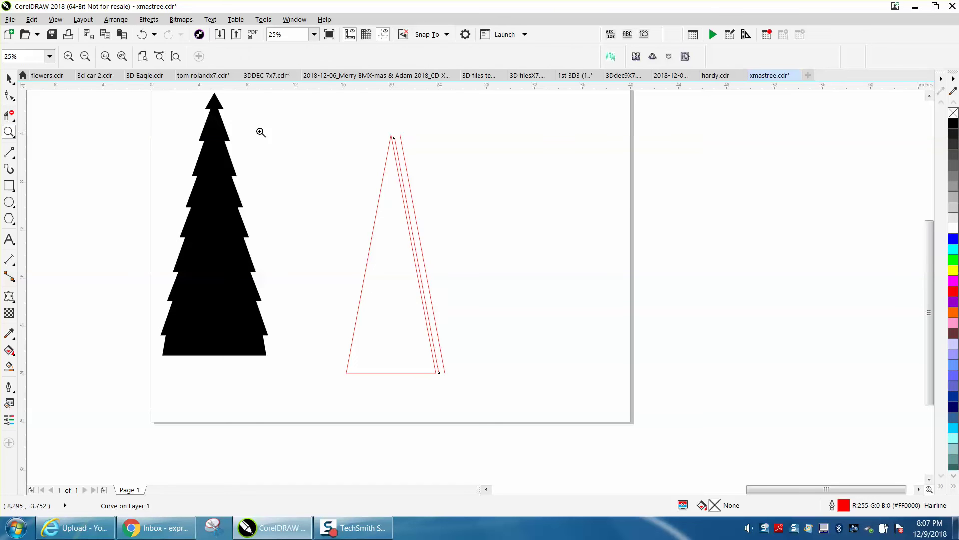
left_click_drag(328, 121, 598, 435)
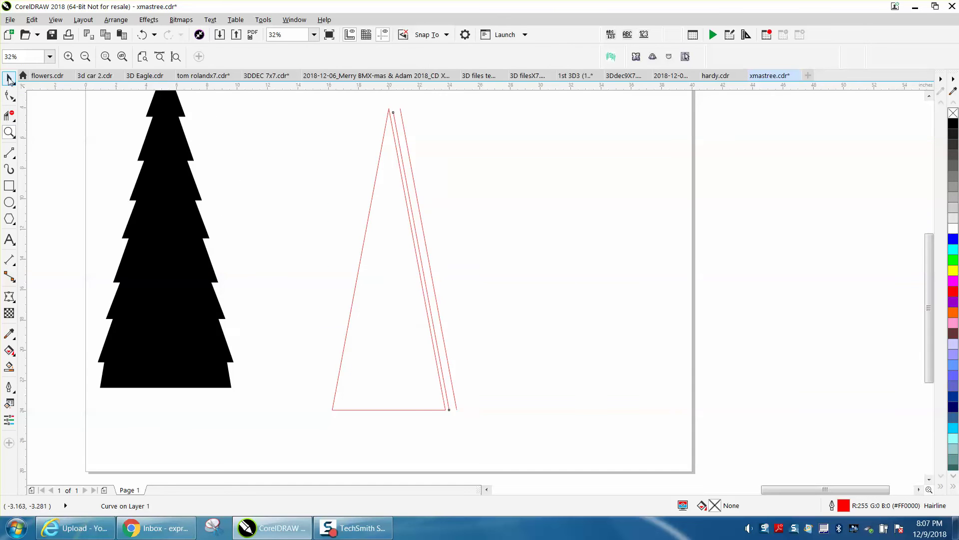
key("space")
left_click_drag(415, 146, 409, 150)
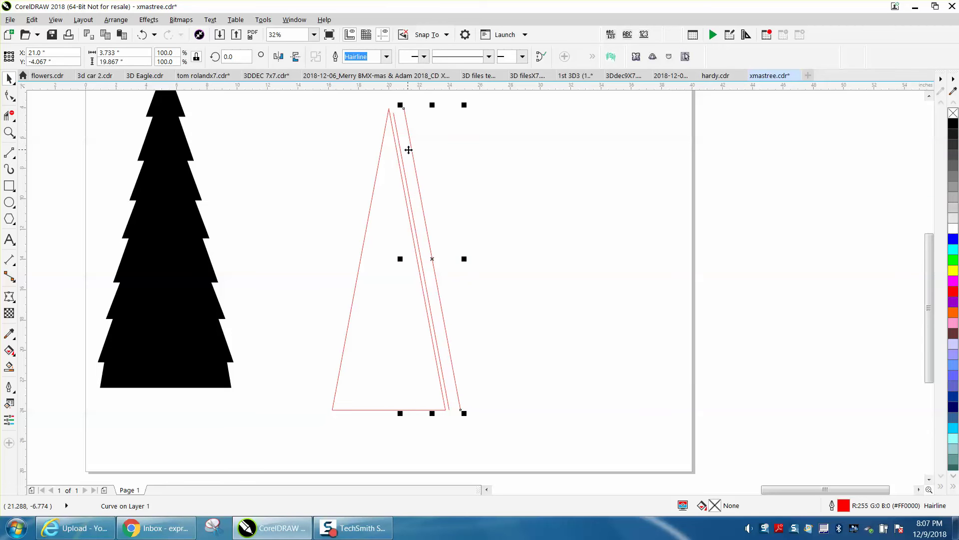
Step: Drag right-edge nodes alternately out to the outer line and upward, forming two steps near the top
left_click(9, 132)
left_click_drag(363, 100, 565, 325)
left_click(10, 96)
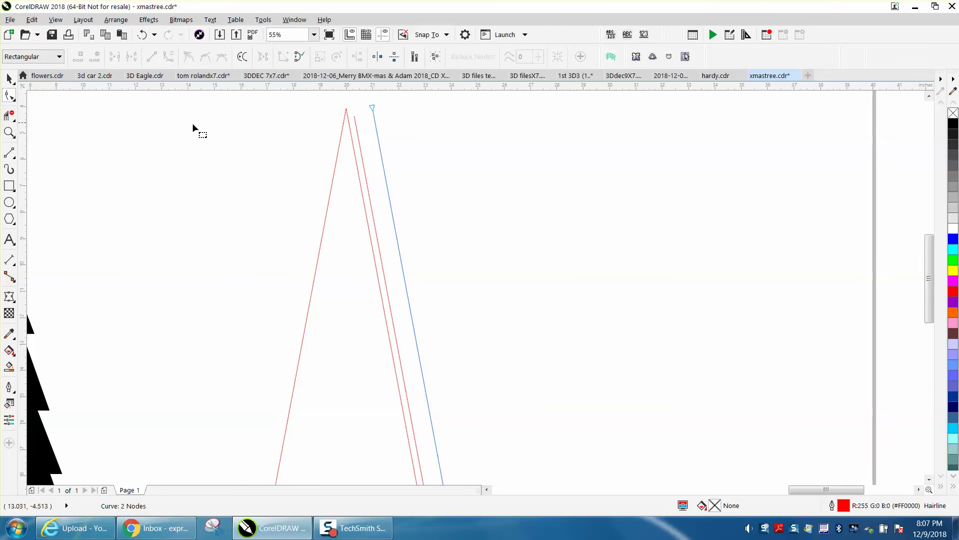
left_click(355, 149)
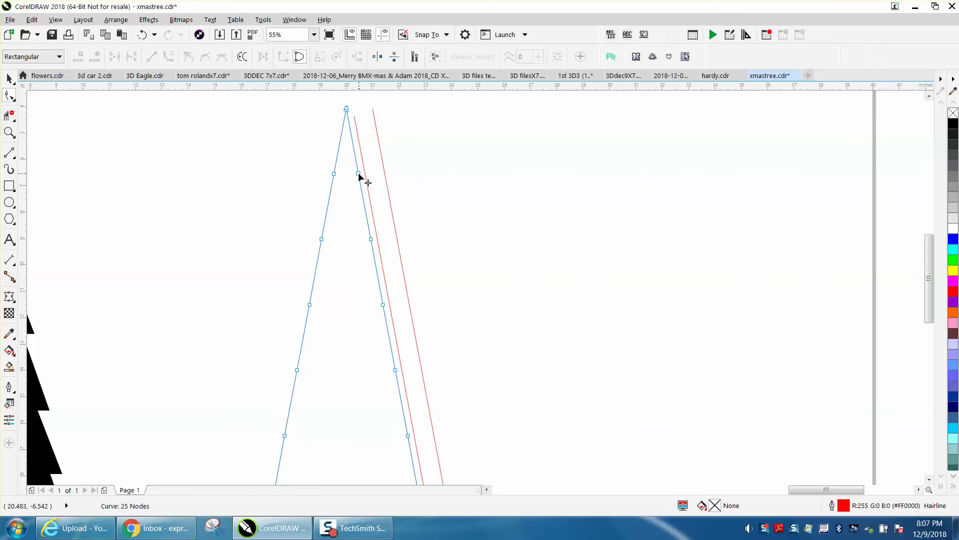
left_click_drag(359, 175, 385, 175)
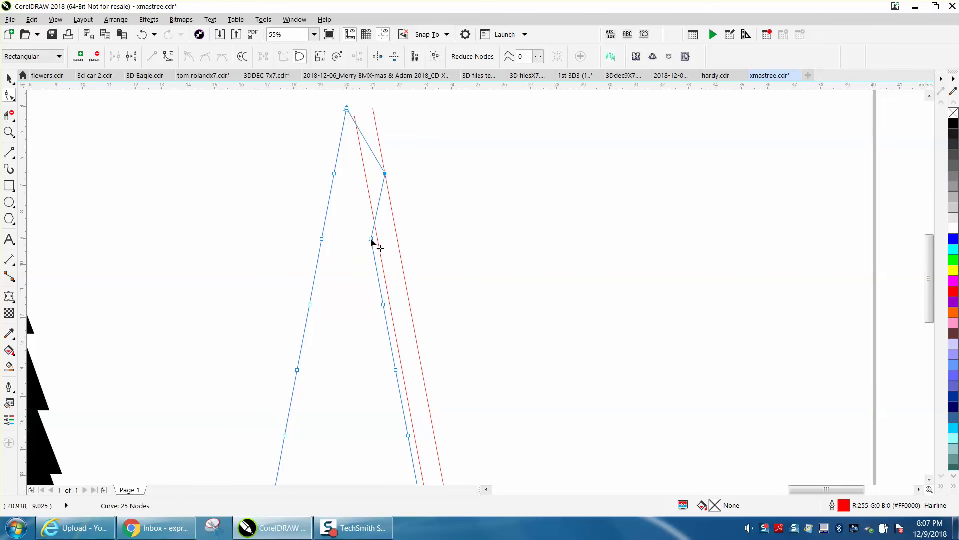
left_click_drag(370, 238, 365, 175)
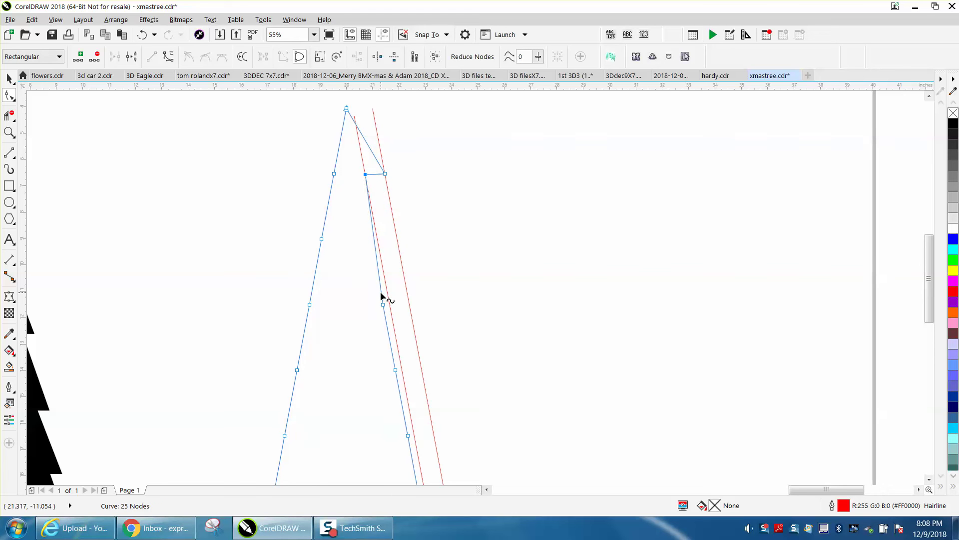
left_click_drag(383, 306, 407, 298)
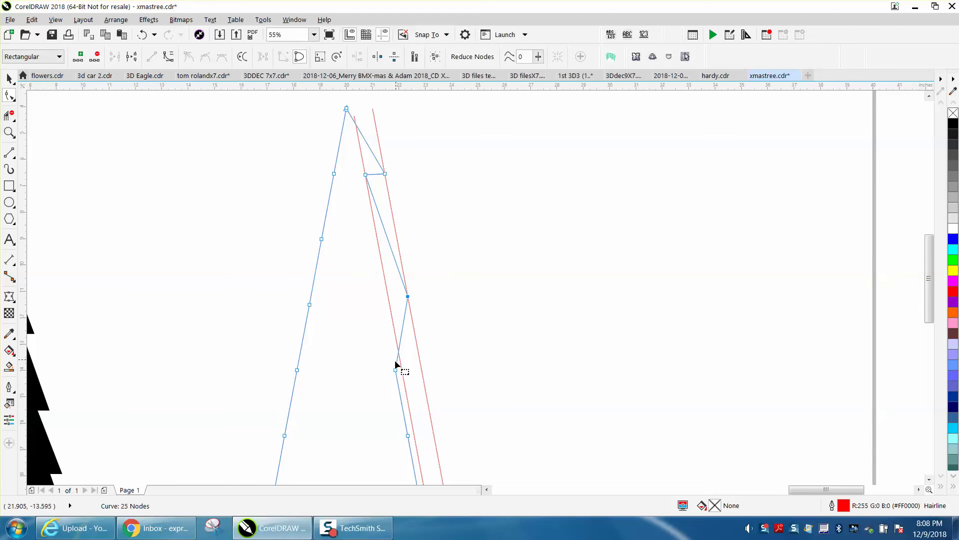
left_click_drag(394, 369, 389, 299)
scroll(407, 298, "down", 2)
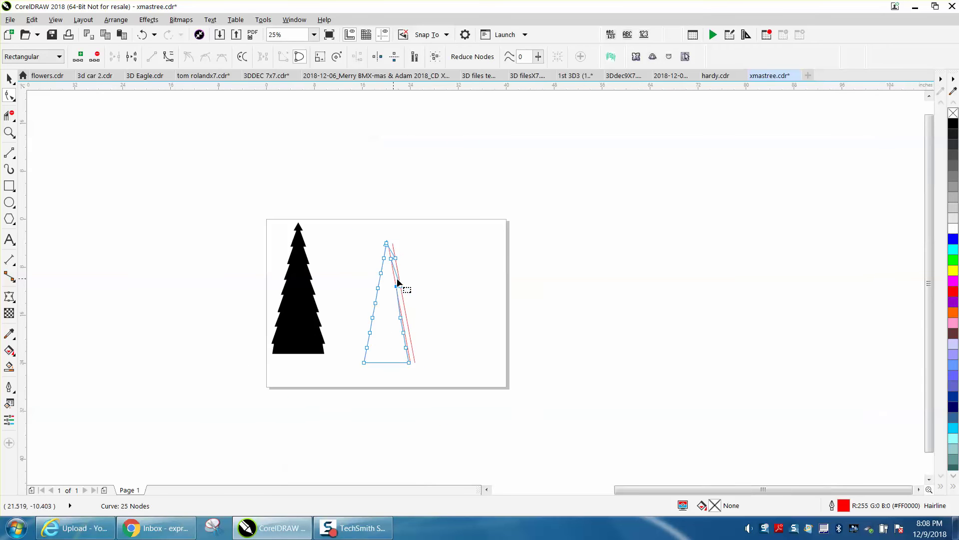
left_click(10, 128)
Step: Pull further right-edge nodes out to the outer line and up to form the next step
left_click_drag(379, 293, 493, 403)
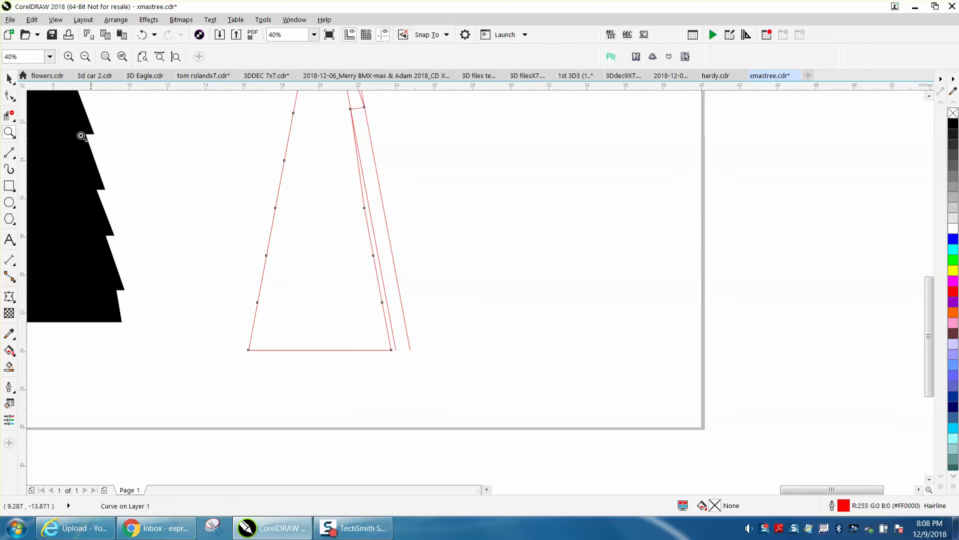
key("F10")
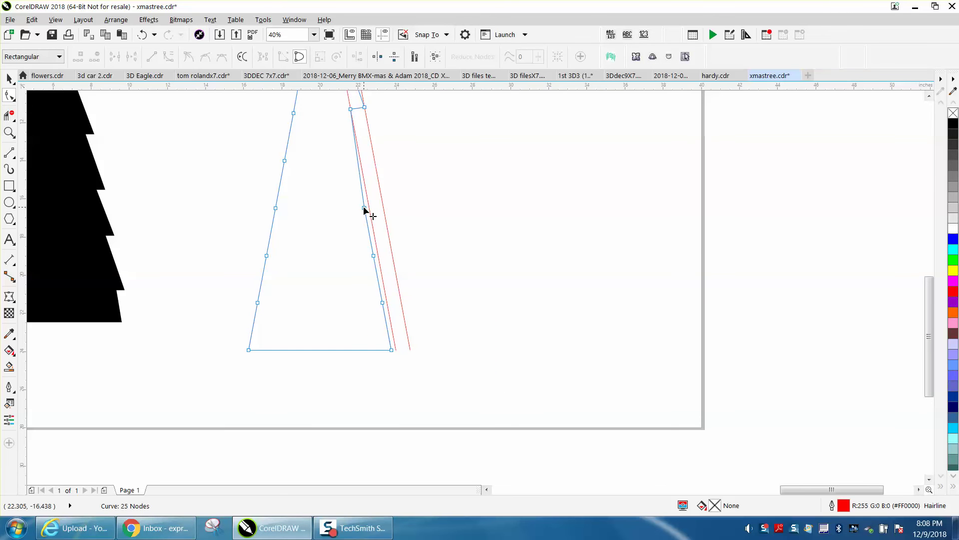
left_click_drag(364, 208, 384, 207)
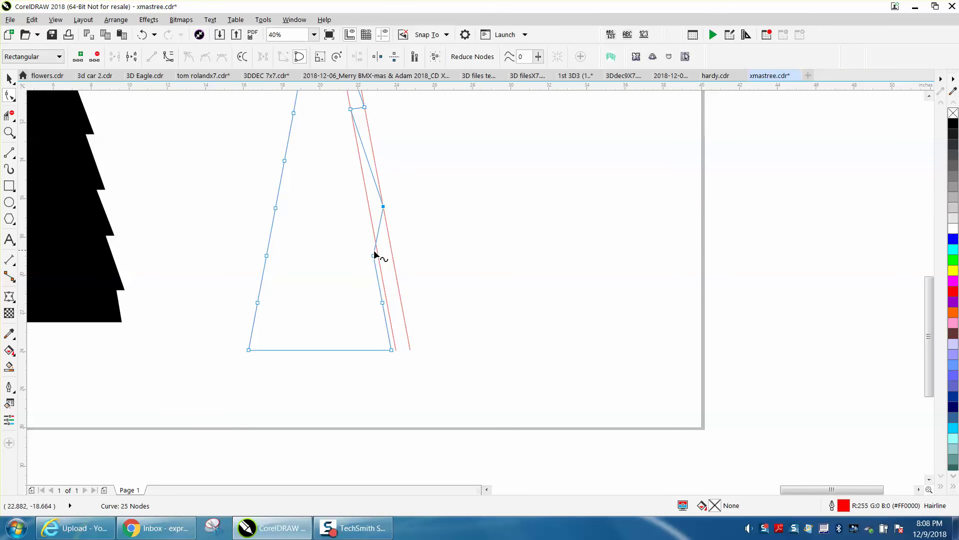
left_click_drag(373, 251, 369, 208)
left_click_drag(382, 300, 401, 302)
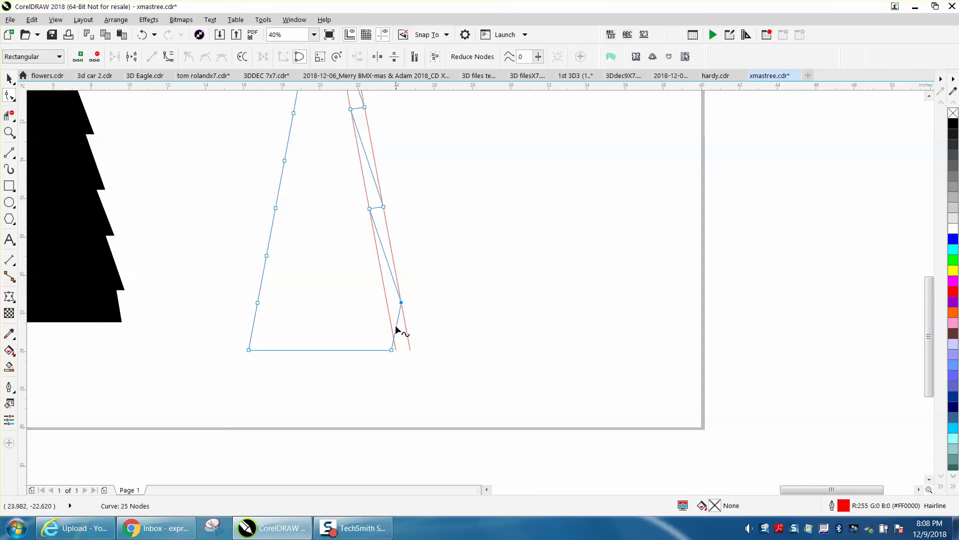
Step: Add a new node on the lower right edge and drag it inward to make another step
left_click(397, 330)
left_click_drag(396, 329, 396, 325)
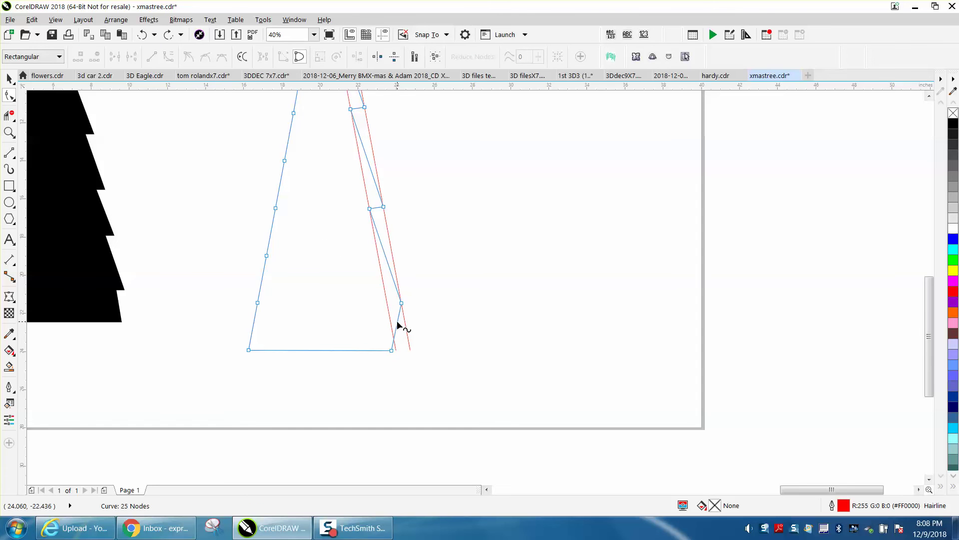
double_click(397, 323)
left_click_drag(397, 324, 387, 303)
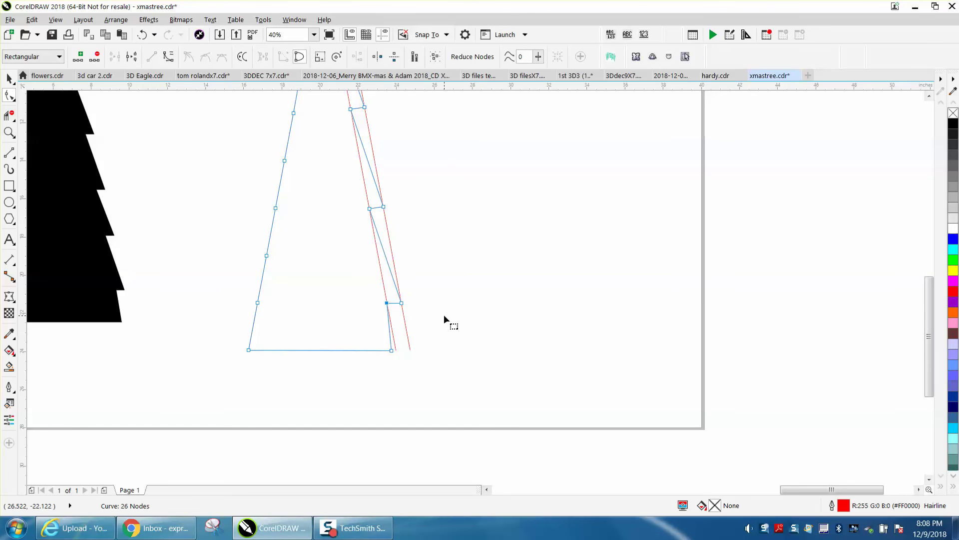
scroll(444, 315, "down", 2)
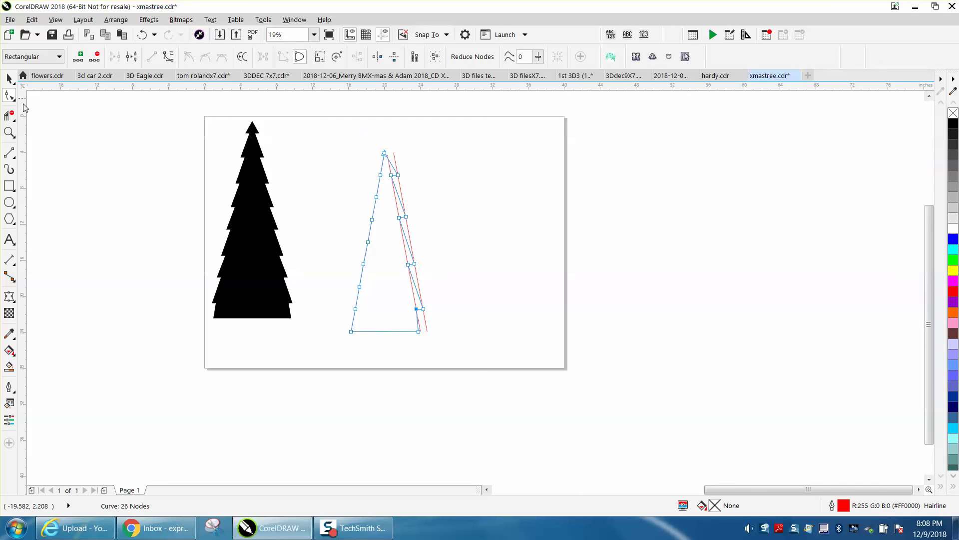
Step: Zoom in on the outline's top and delete the long stray line
left_click(15, 132)
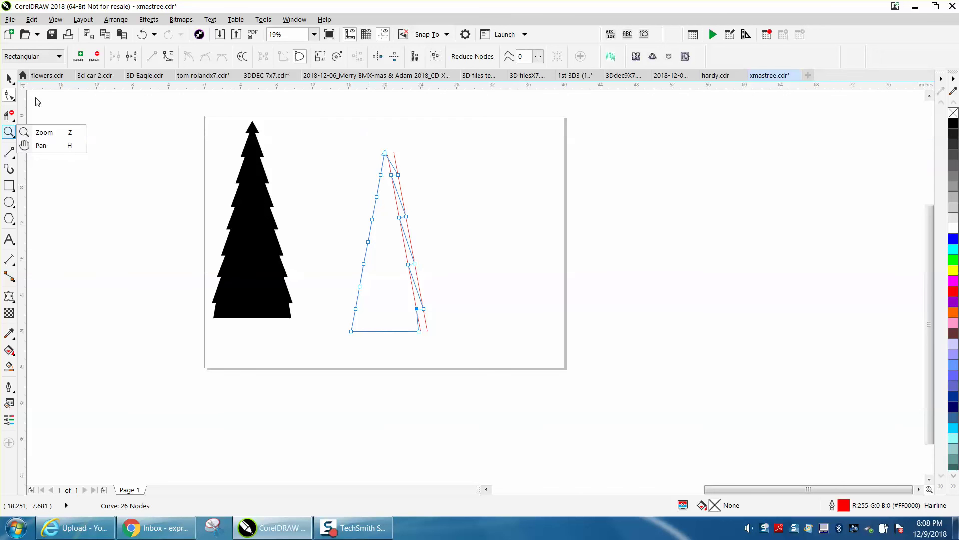
left_click(44, 132)
left_click_drag(360, 143, 445, 225)
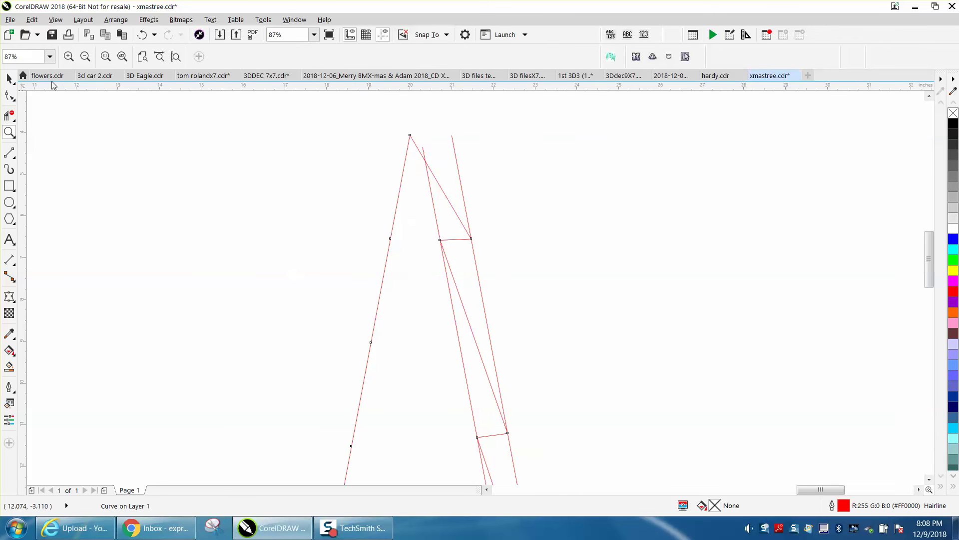
left_click(9, 78)
left_click(434, 178)
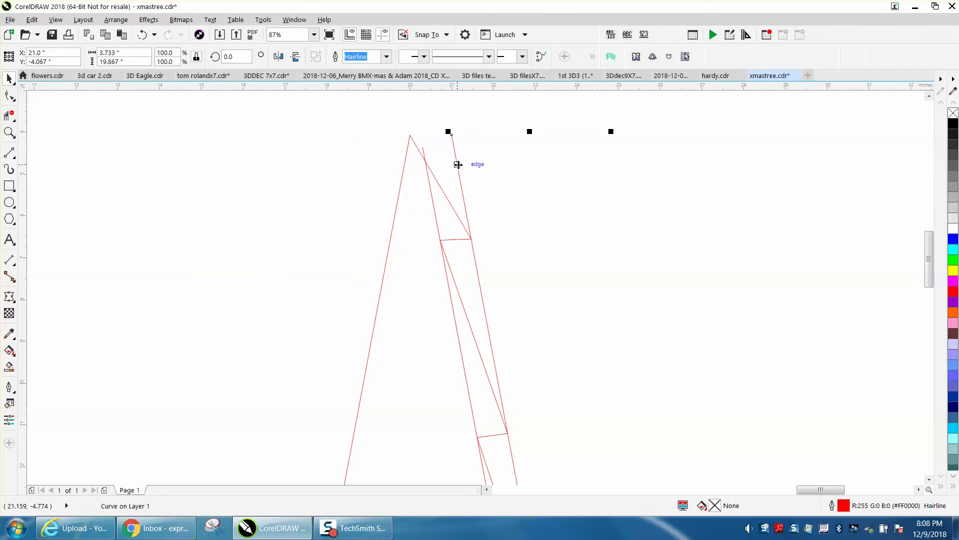
key("Delete")
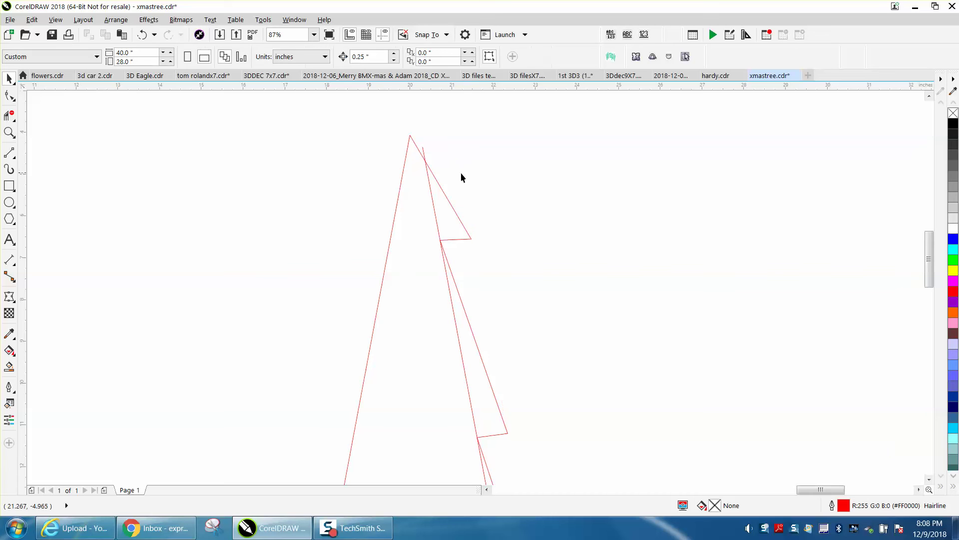
Step: Delete the second stray line near the apex and show the outline's nodes
left_click(426, 172)
left_click(426, 173)
key("Delete")
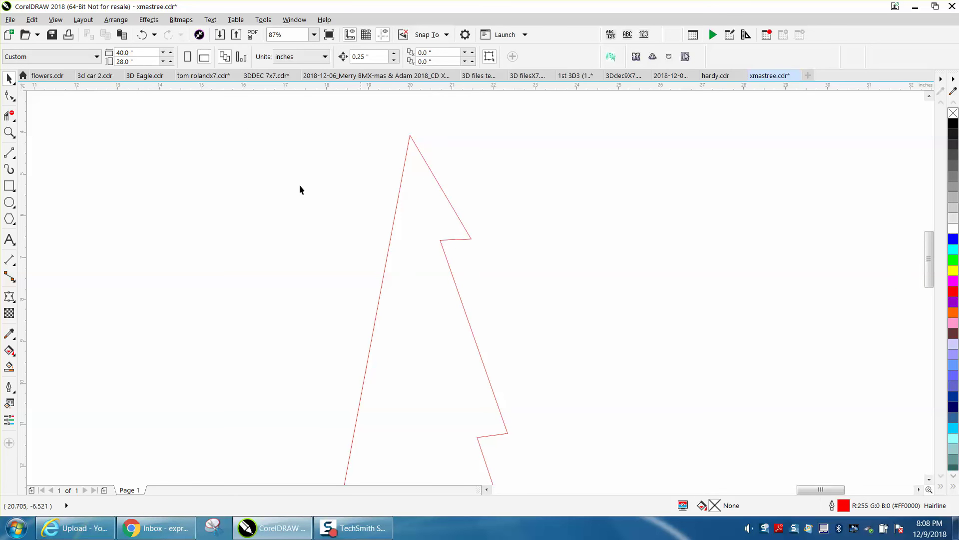
left_click(10, 95)
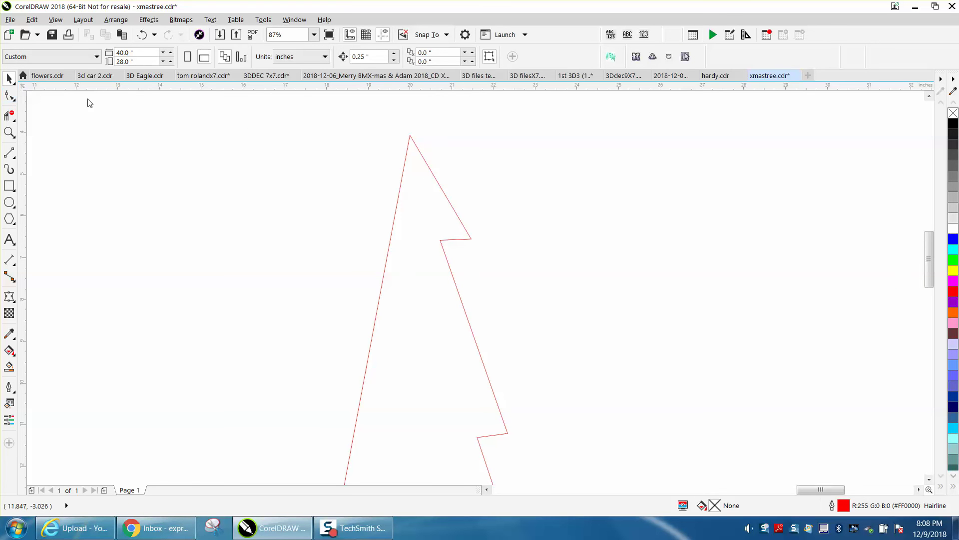
left_click(443, 240)
Step: Align the upper step's nodes horizontally only, then level the next step down
left_click_drag(426, 216, 464, 259)
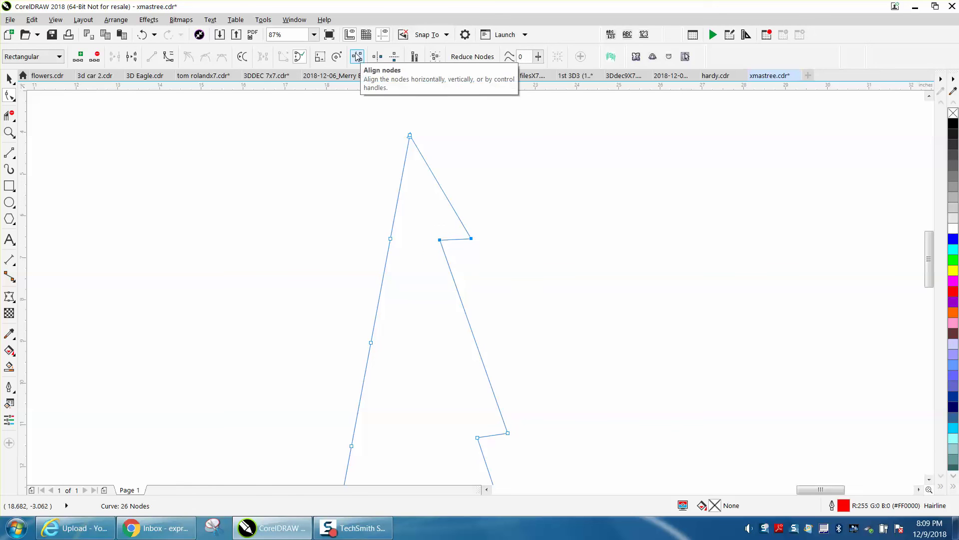
left_click(357, 57)
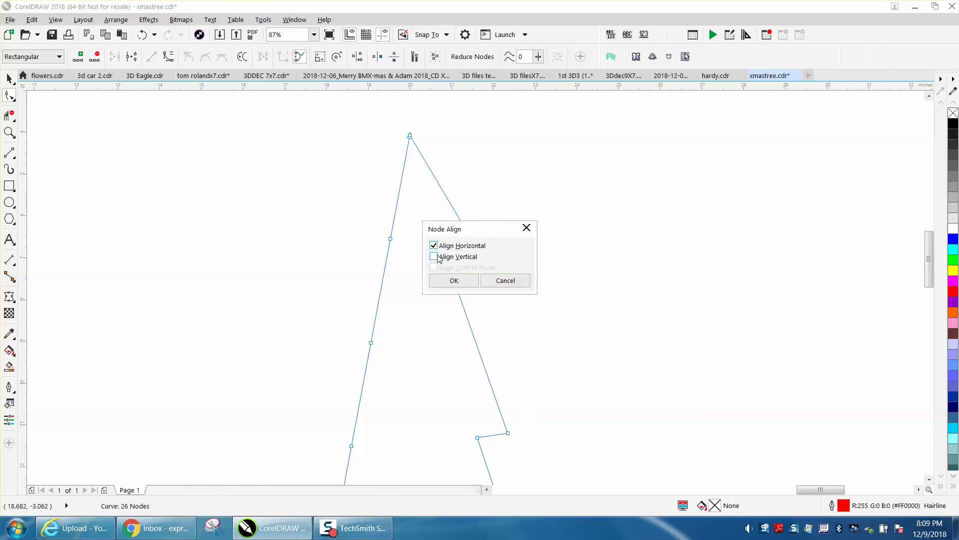
left_click(434, 257)
left_click(458, 283)
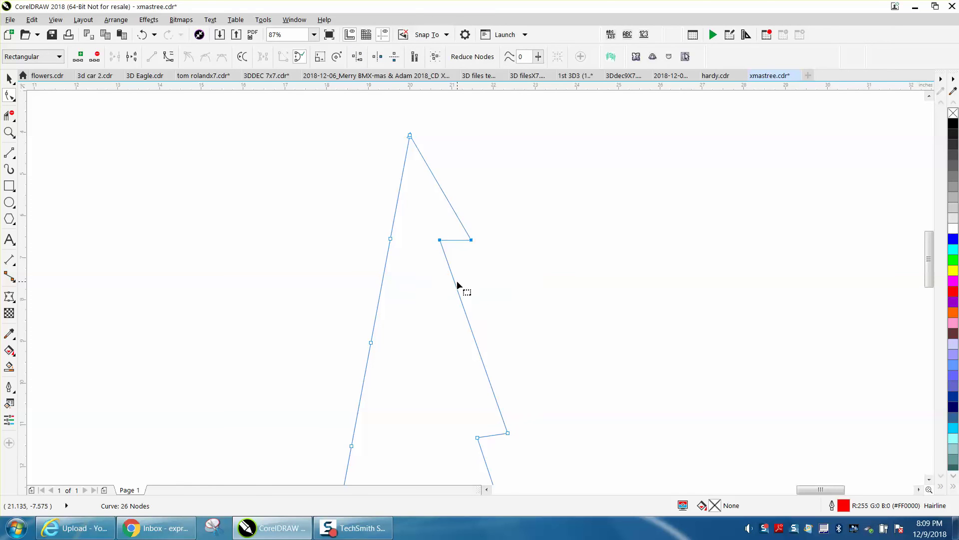
scroll(443, 366, "down", 4)
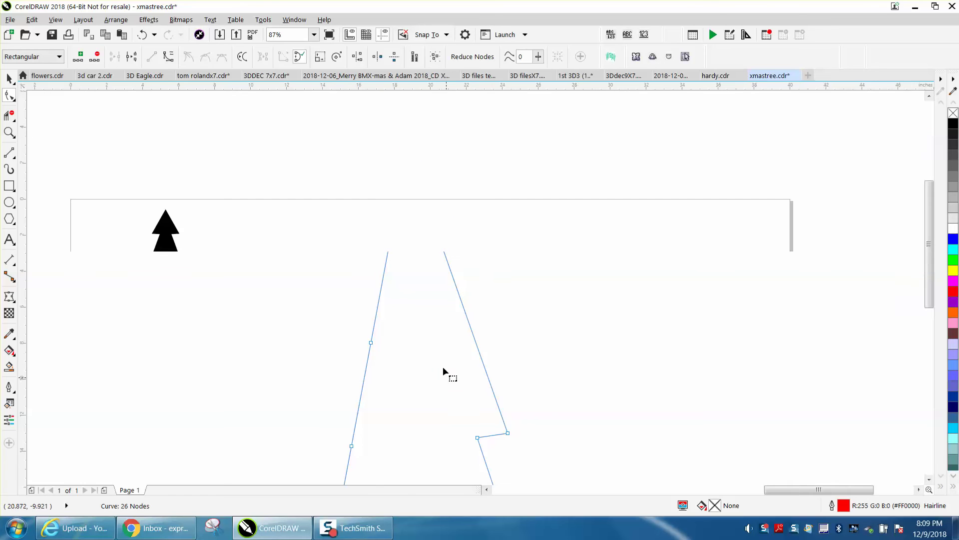
left_click_drag(442, 382, 493, 415)
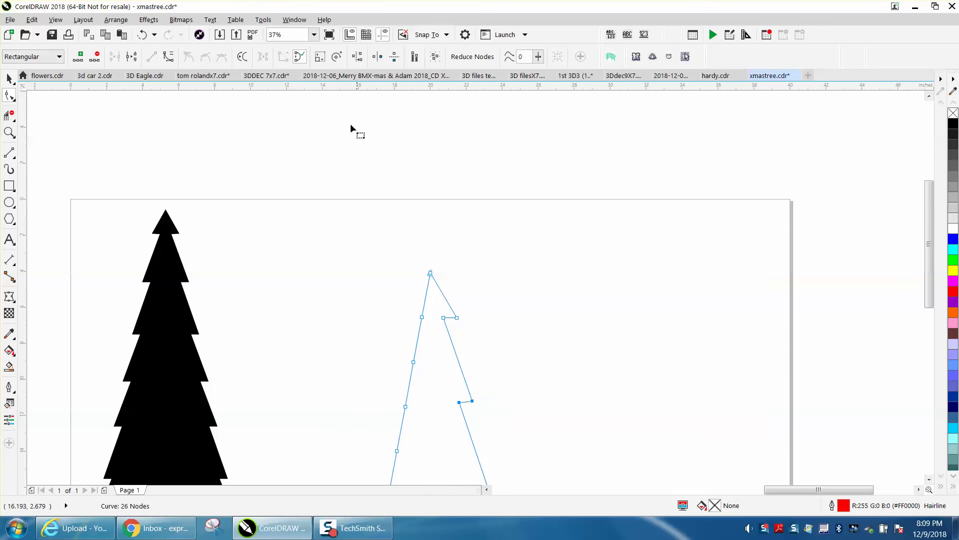
left_click(357, 56)
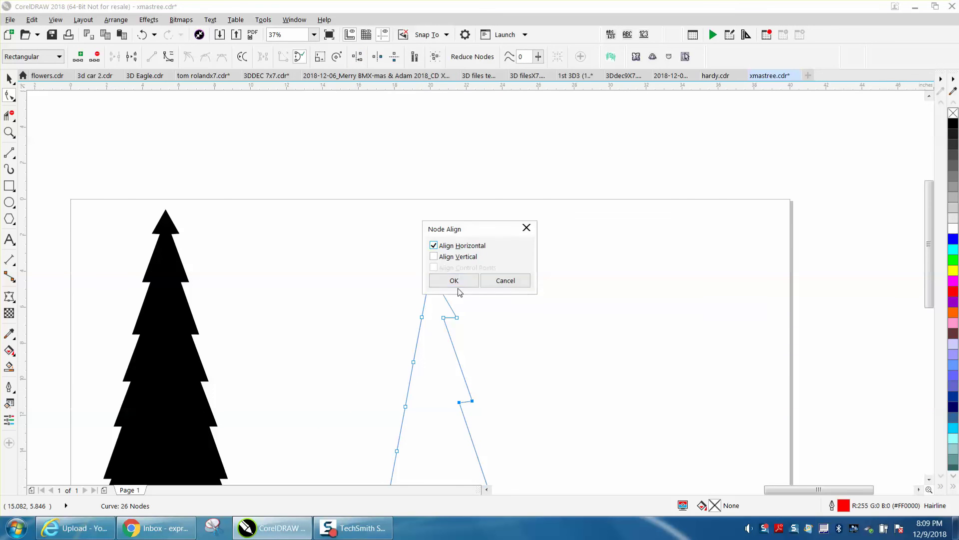
left_click(457, 282)
Step: Level the nodes of the two lowest steps horizontally
scroll(465, 282, "down", 2)
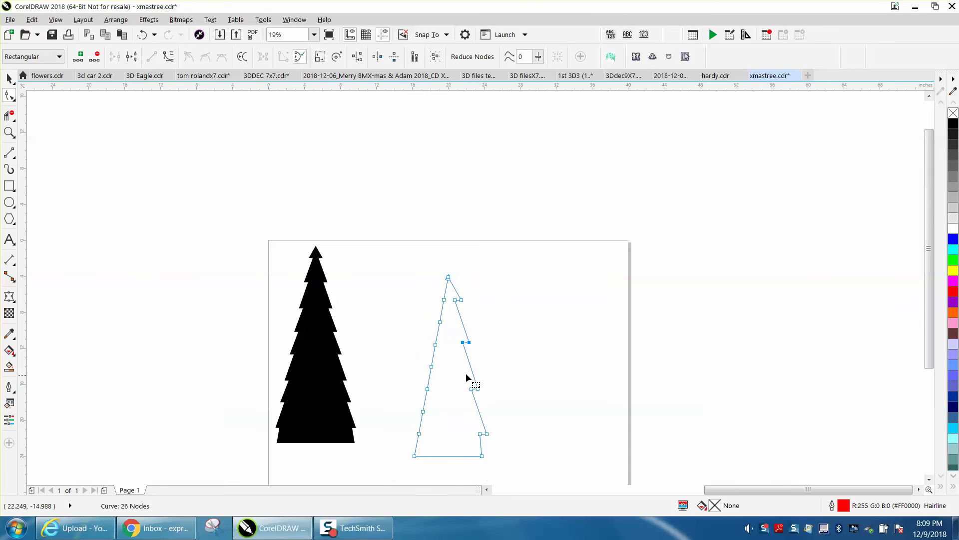
left_click_drag(466, 374, 500, 401)
left_click(357, 57)
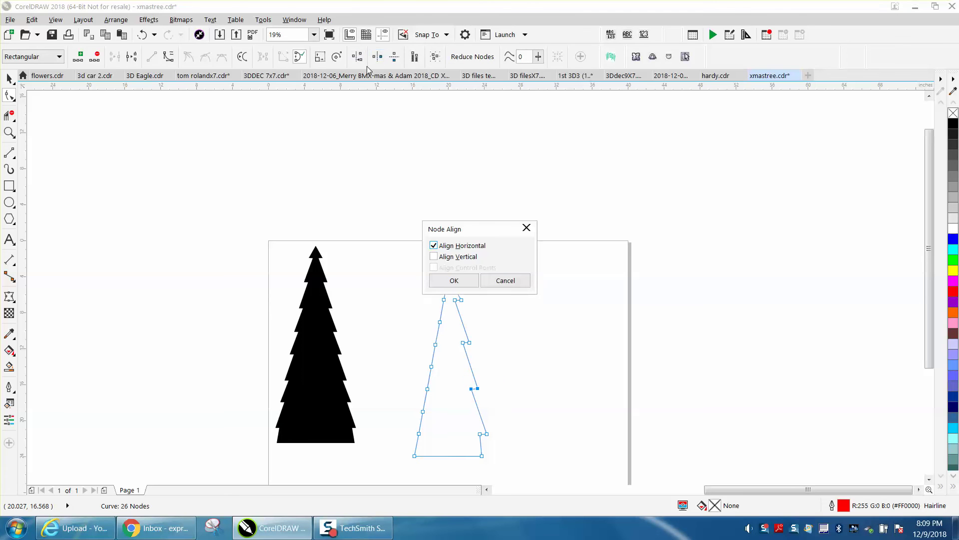
left_click(452, 280)
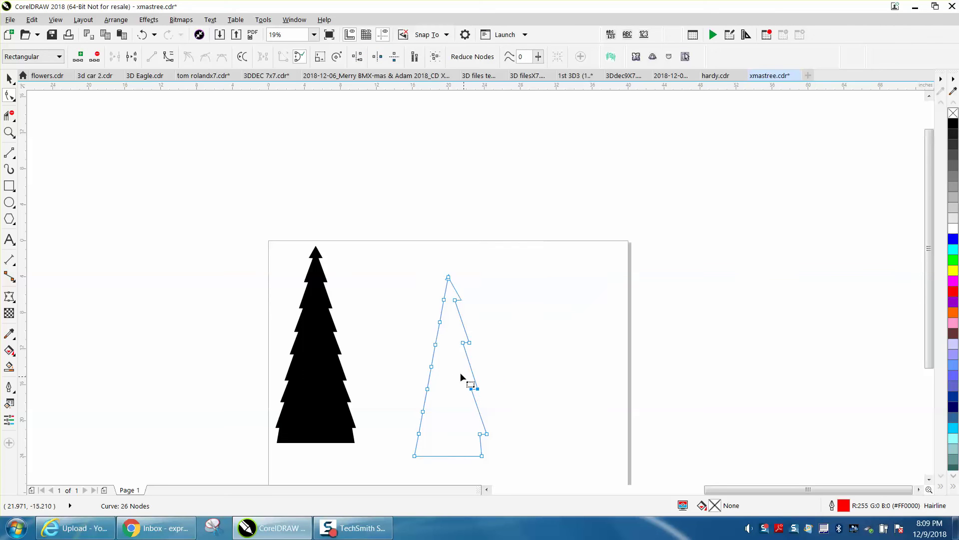
left_click_drag(464, 420, 498, 438)
left_click(358, 57)
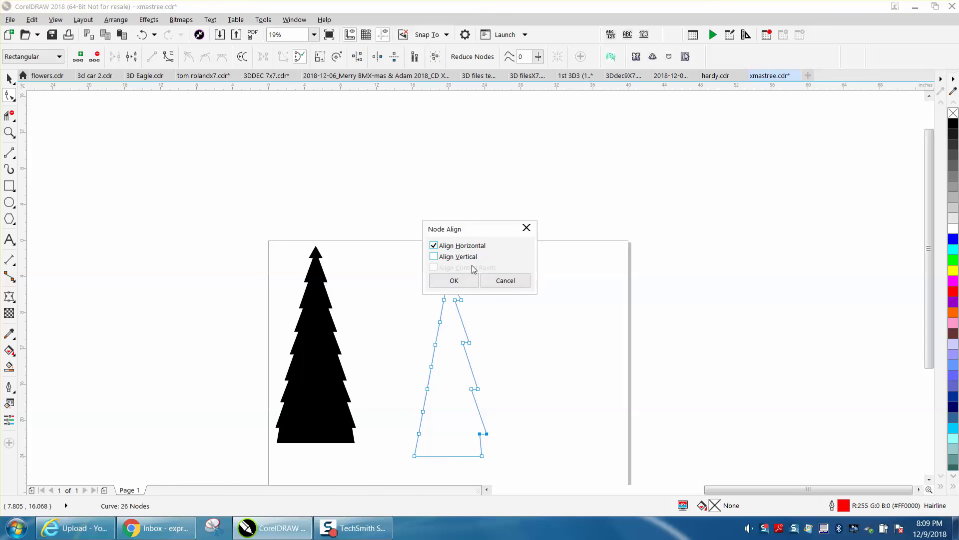
left_click(454, 280)
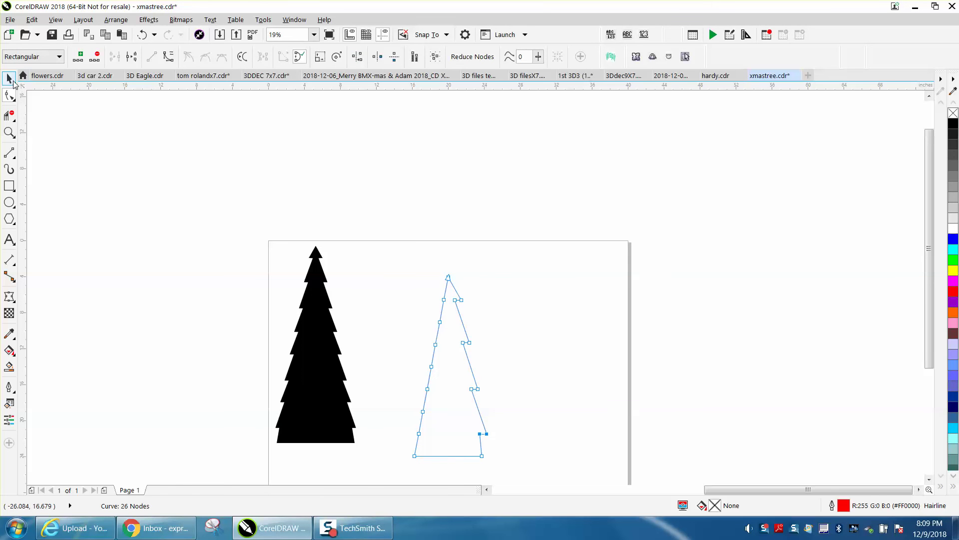
left_click(9, 78)
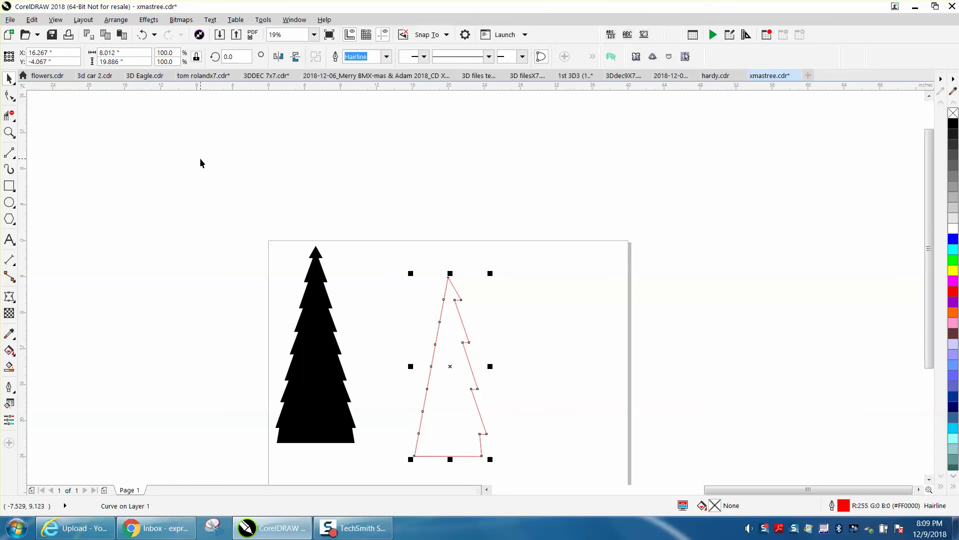
Step: Draw a trial vertical 2-point line and centre it, then undo back to the original outline
key("Left")
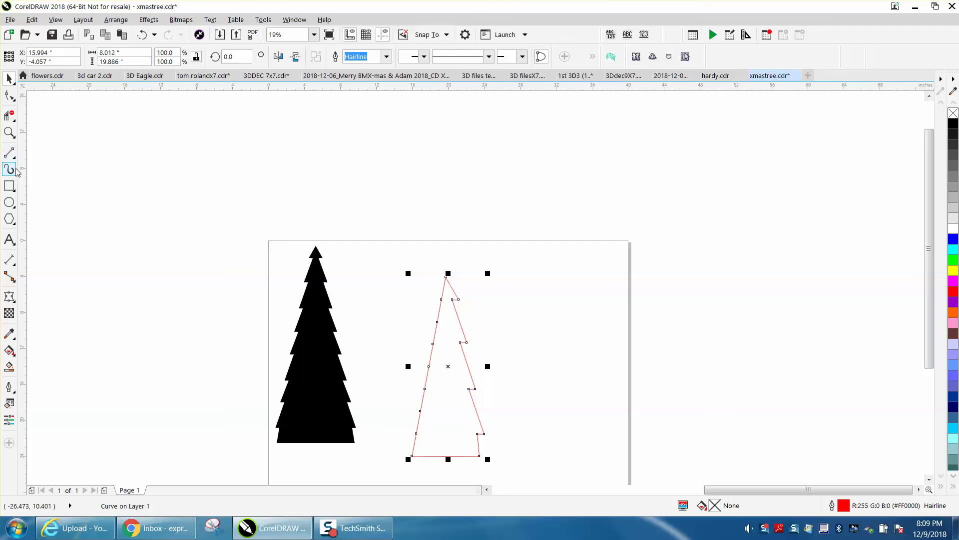
left_click(9, 153)
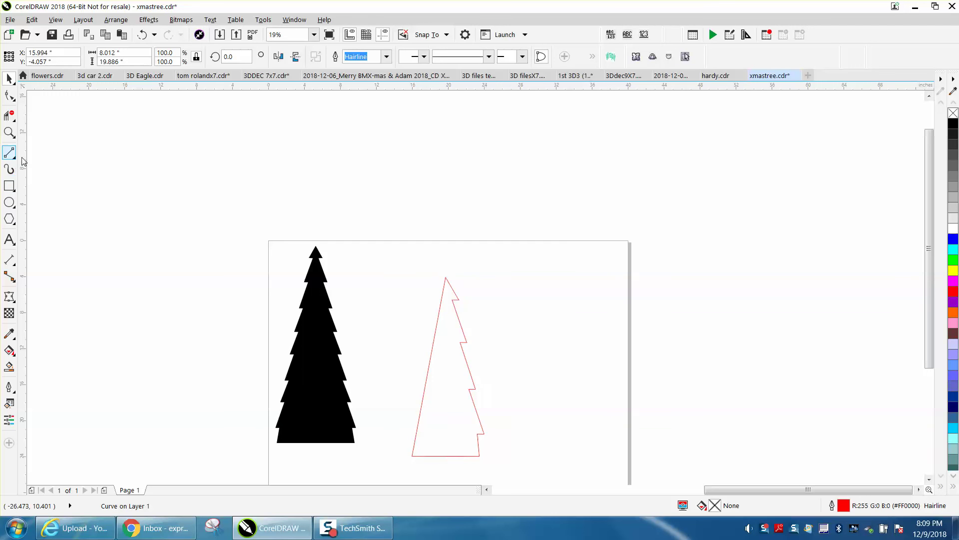
left_click_drag(128, 182, 118, 396)
key("p")
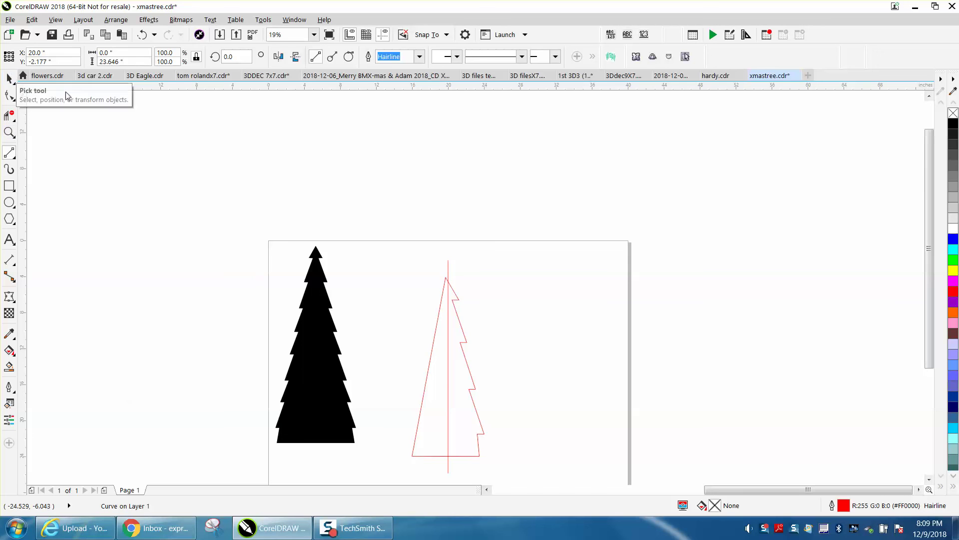
left_click(142, 35)
left_click(143, 34)
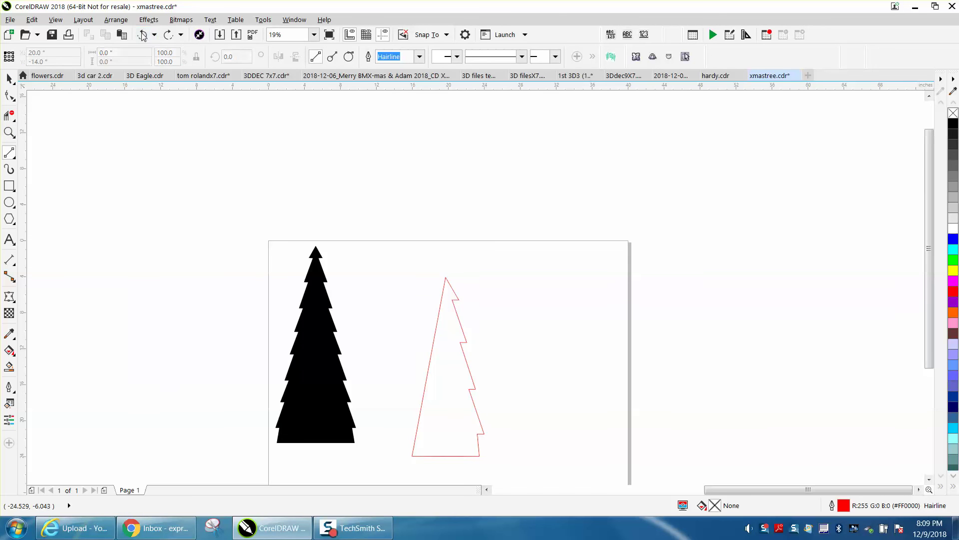
left_click(142, 35)
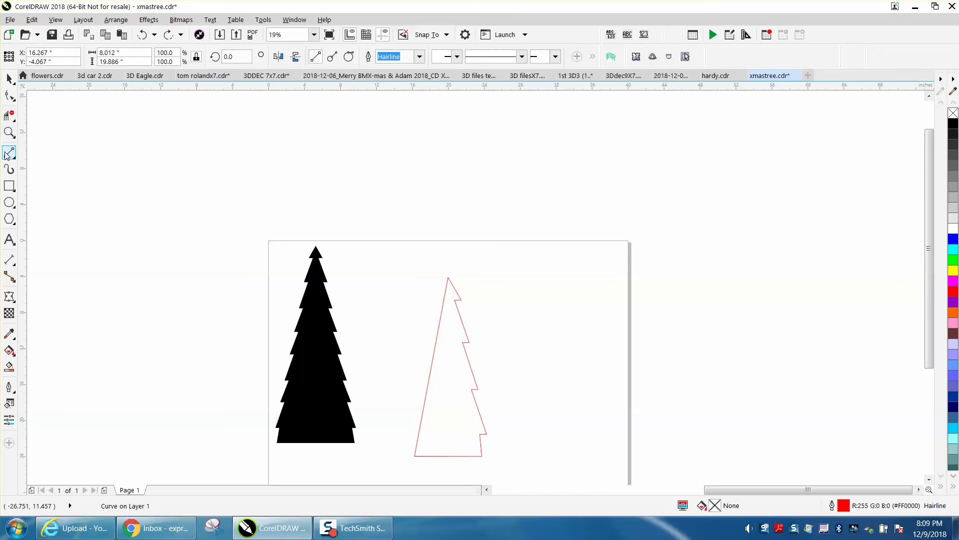
Step: Draw a vertical line beside the half-tree and centre it on the page with P
left_click_drag(371, 246, 380, 458)
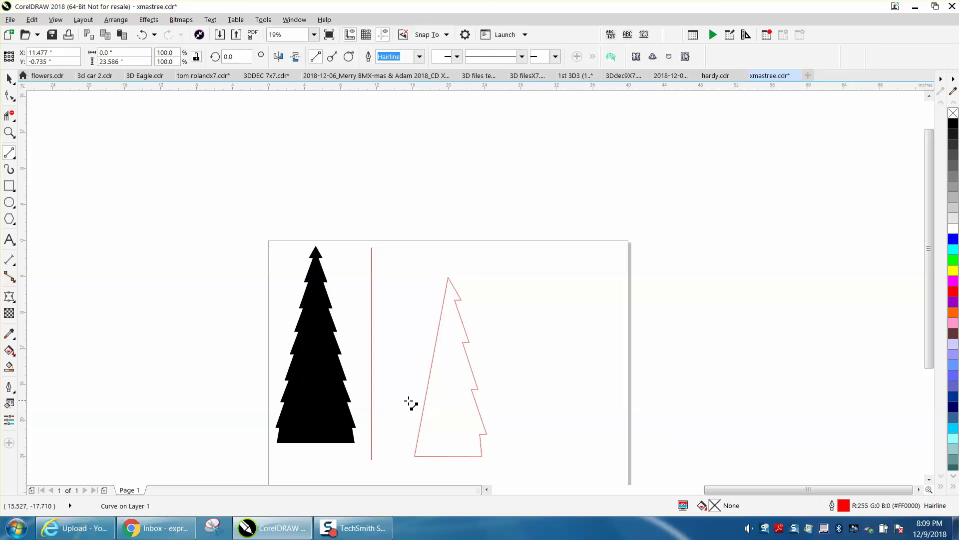
key("p")
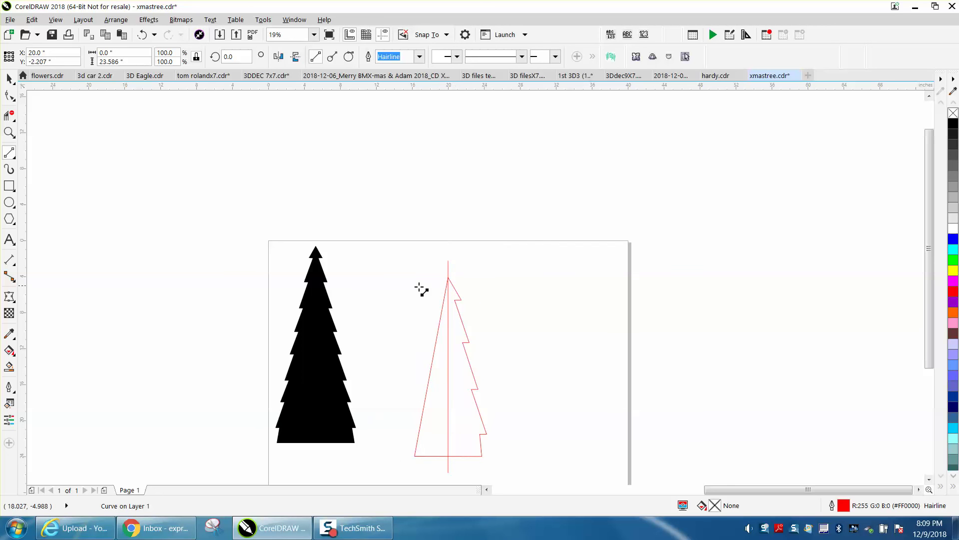
left_click(9, 132)
left_click_drag(393, 229, 525, 422)
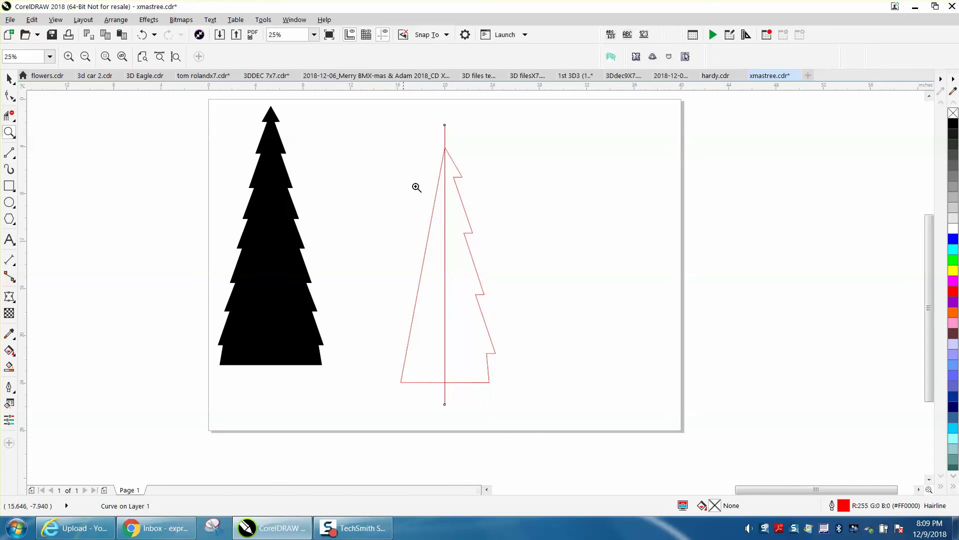
Step: Trim the stray left edge with Virtual Segment Delete and delete the vertical centre line
left_click_drag(427, 127, 471, 165)
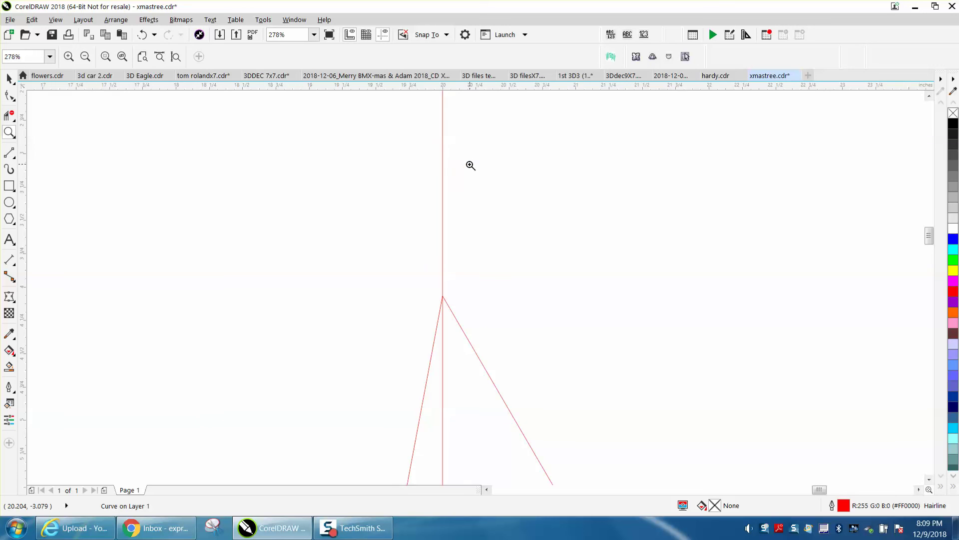
right_click(428, 186)
right_click(407, 202)
left_click(9, 78)
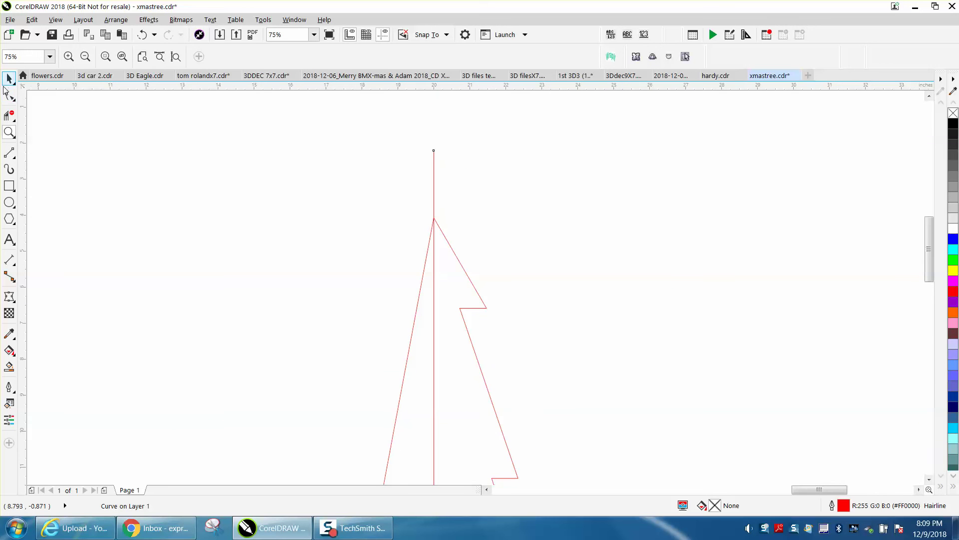
left_click(9, 115)
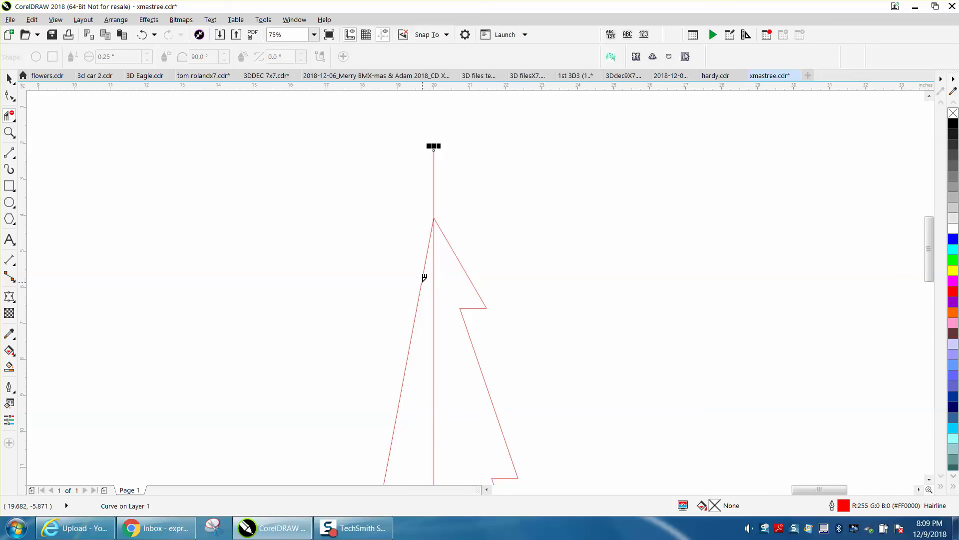
mouse_move(422, 282)
left_mouse_down()
mouse_move(395, 278)
mouse_move(421, 297)
left_mouse_up()
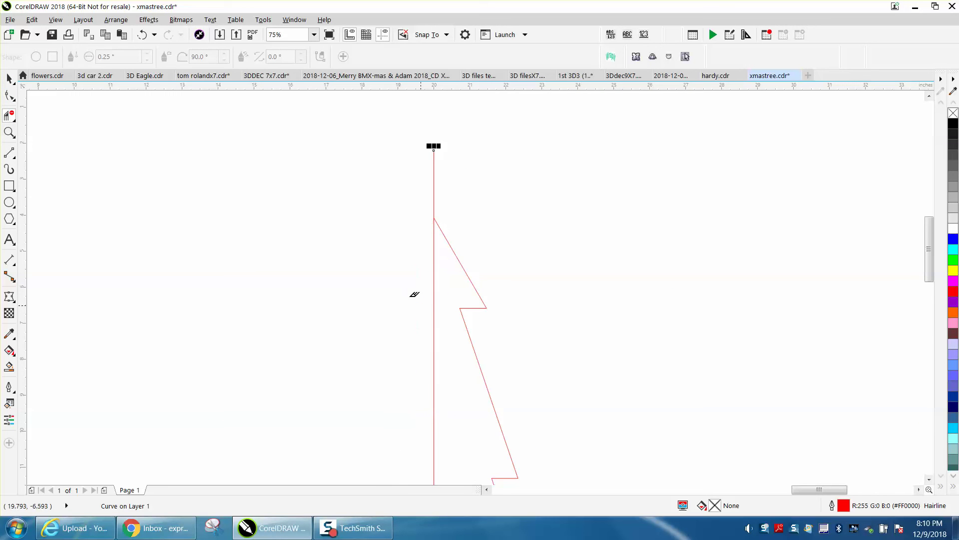
left_click(9, 78)
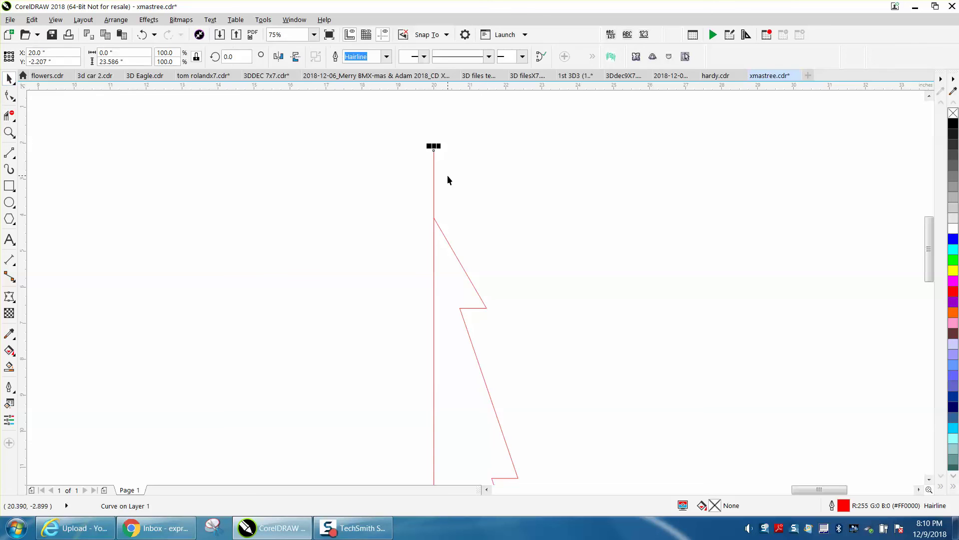
key("Delete")
Step: Mirror a copy of the stepped right half leftward to form the tree's left side
key("shift+F4")
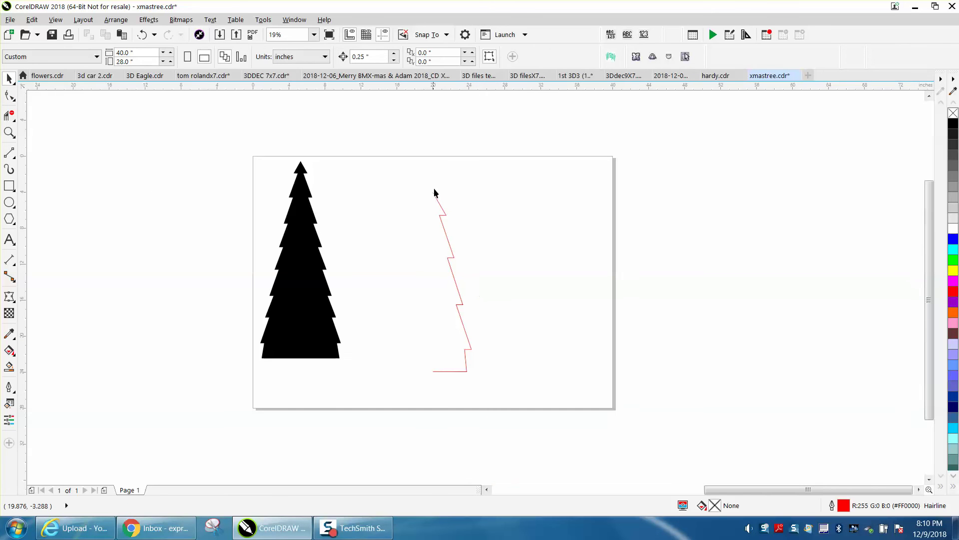
left_click(444, 233)
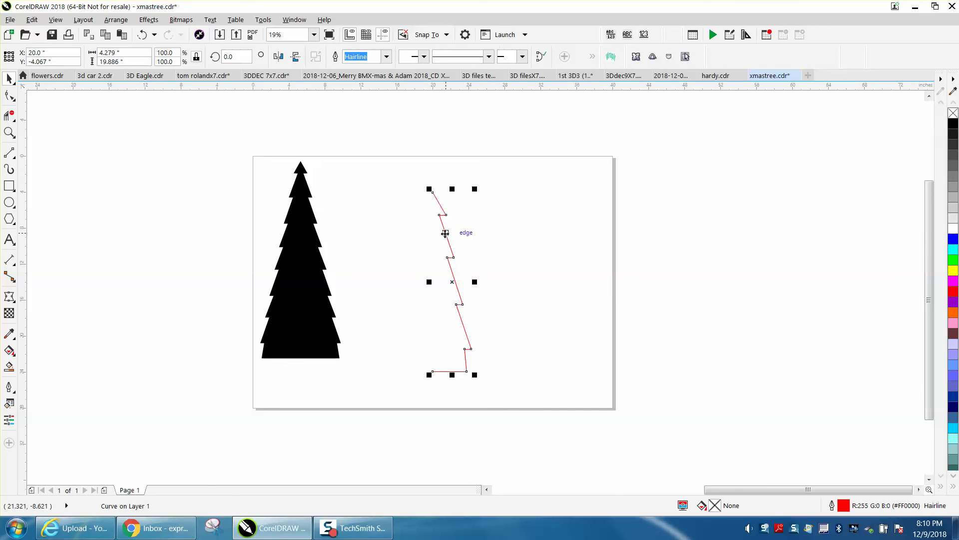
left_click_drag(476, 282, 427, 282)
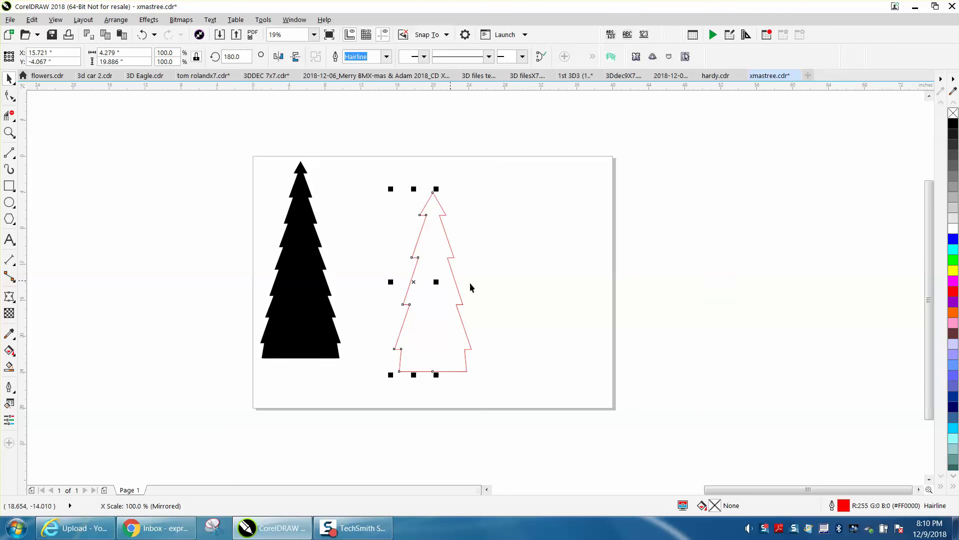
left_click(504, 289)
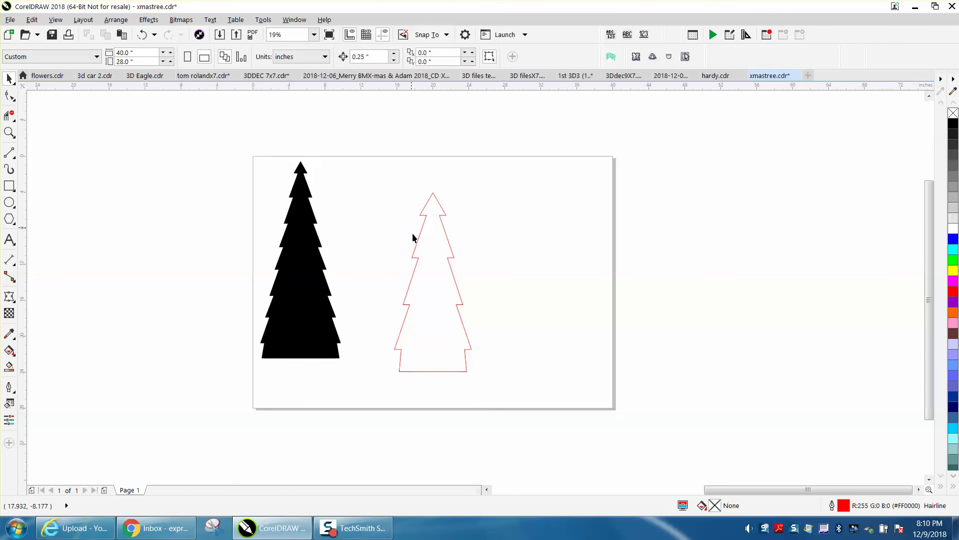
left_click(9, 132)
left_click_drag(531, 401, 531, 401)
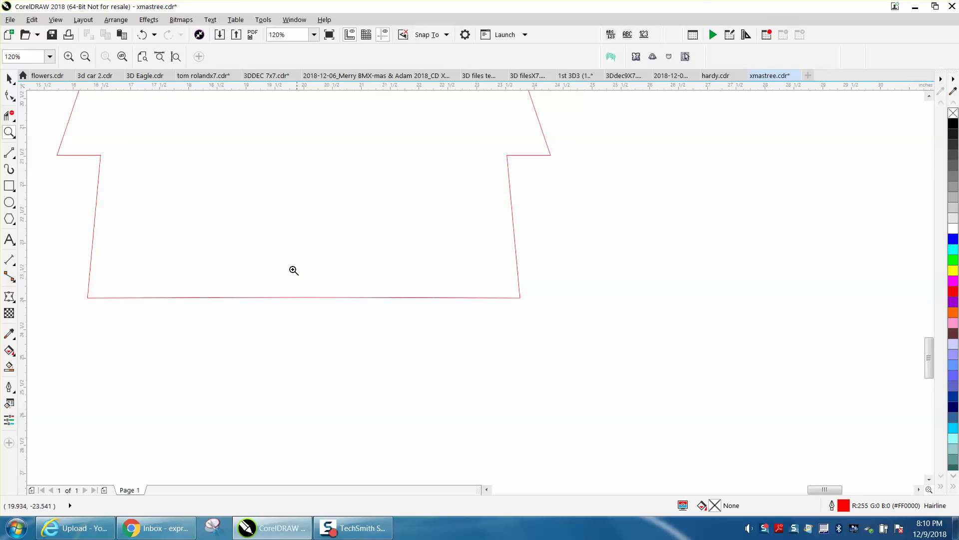
Step: Drag the right half's bottom-right node outward so the lowest tier flares wider
left_click_drag(293, 280, 369, 326)
scroll(363, 322, "down", 6)
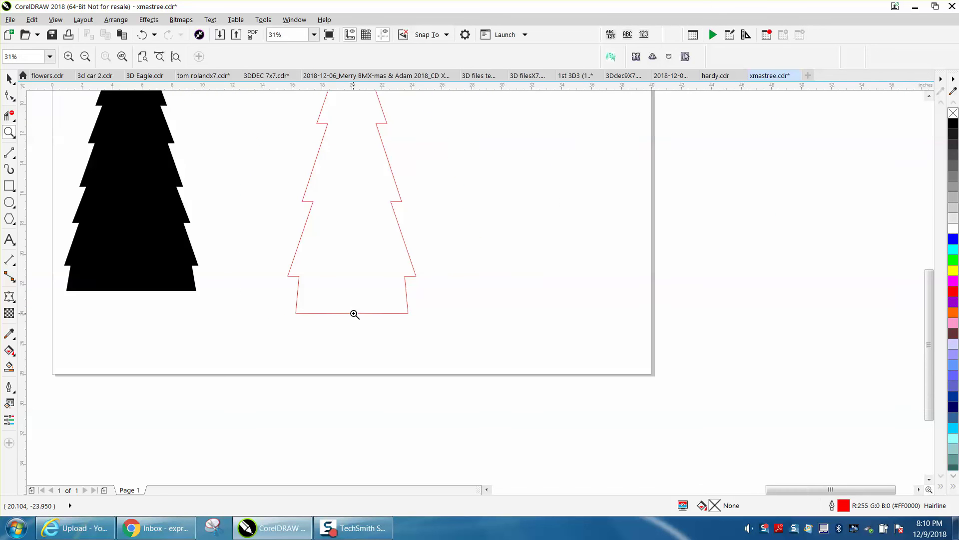
scroll(347, 312, "down", 1)
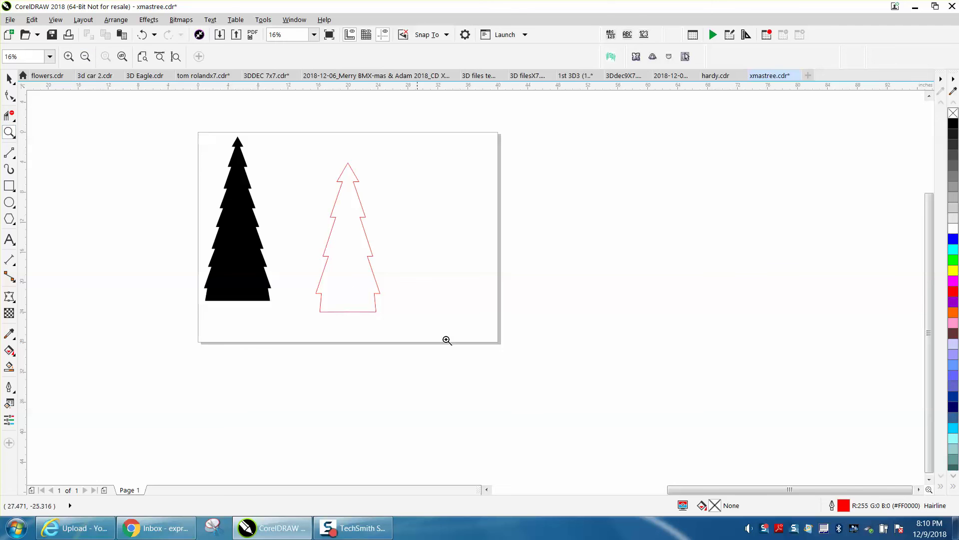
left_click_drag(353, 282, 465, 345)
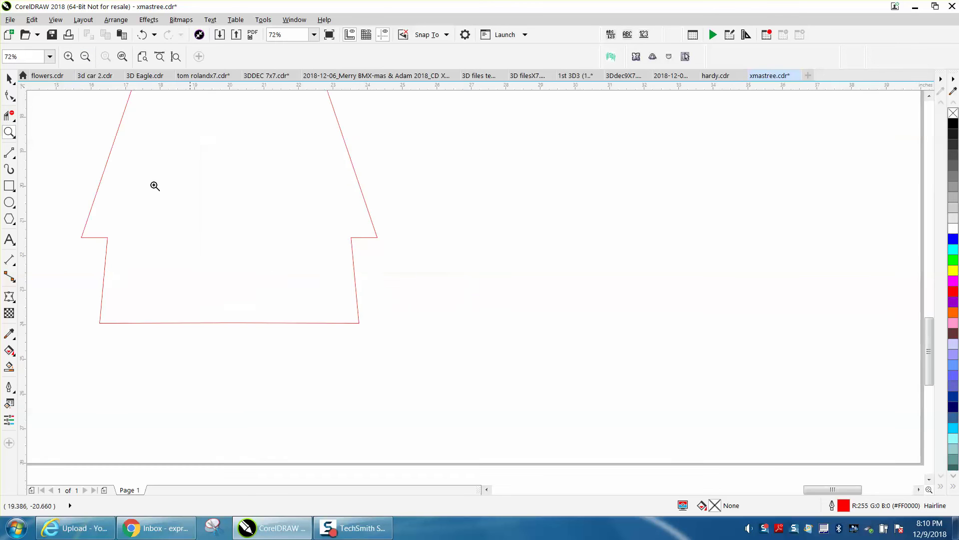
left_click(10, 95)
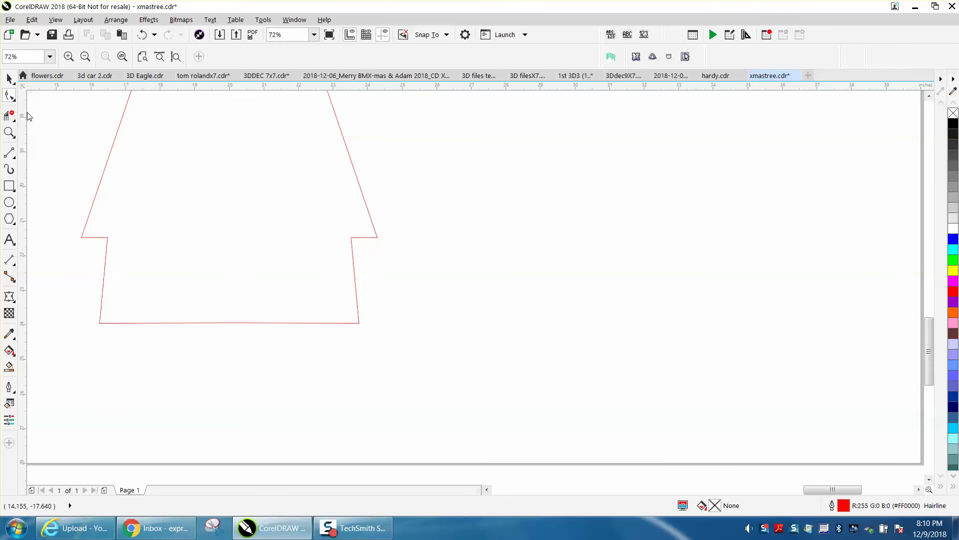
left_click(359, 323)
left_click_drag(359, 323, 398, 322)
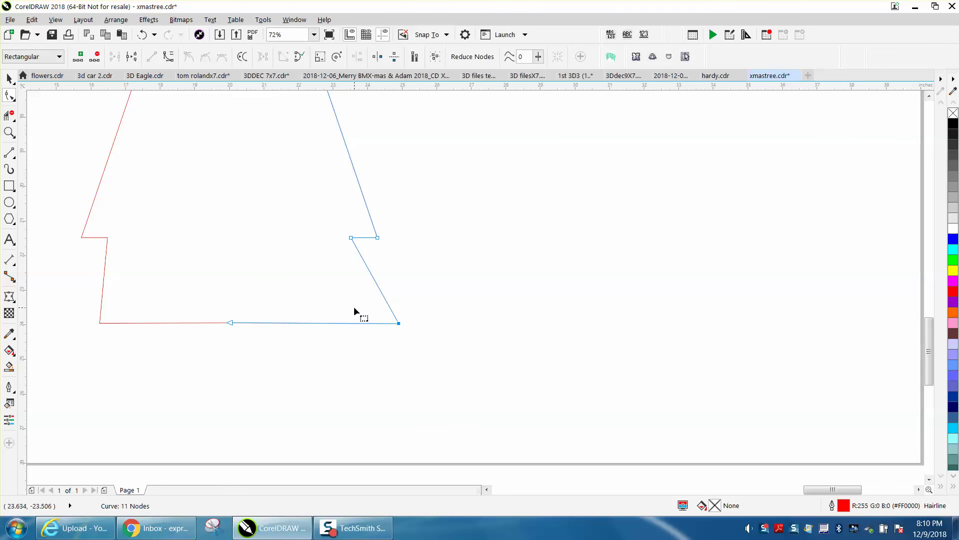
scroll(320, 309, "down", 3)
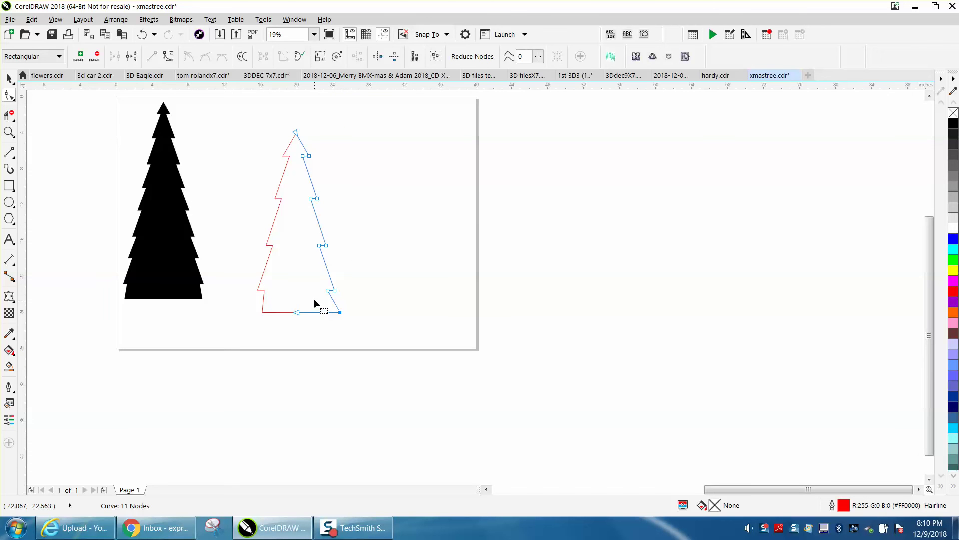
left_click(9, 79)
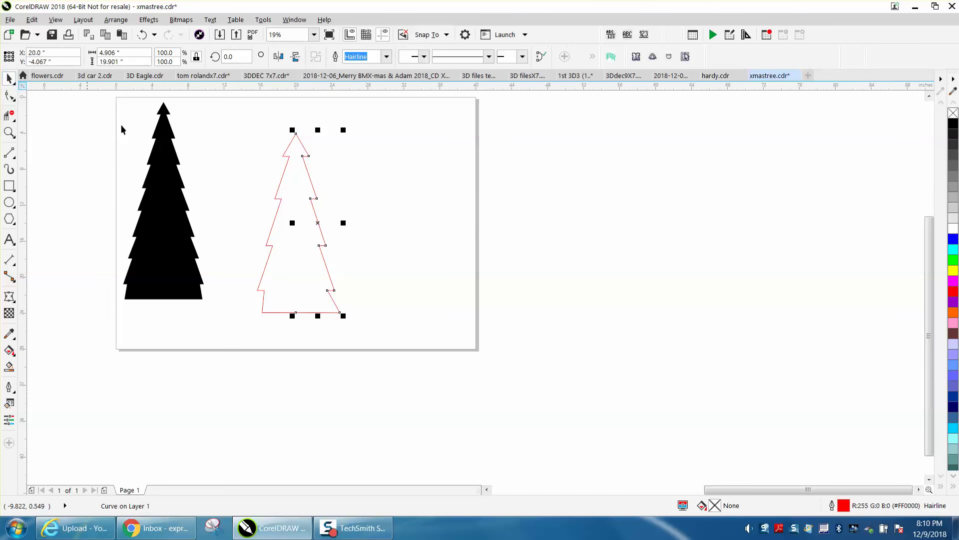
Step: Remove the old left half and mirror a new copy of the widened right half leftward
left_click_drag(281, 204, 281, 199)
key("Escape")
left_click(293, 205)
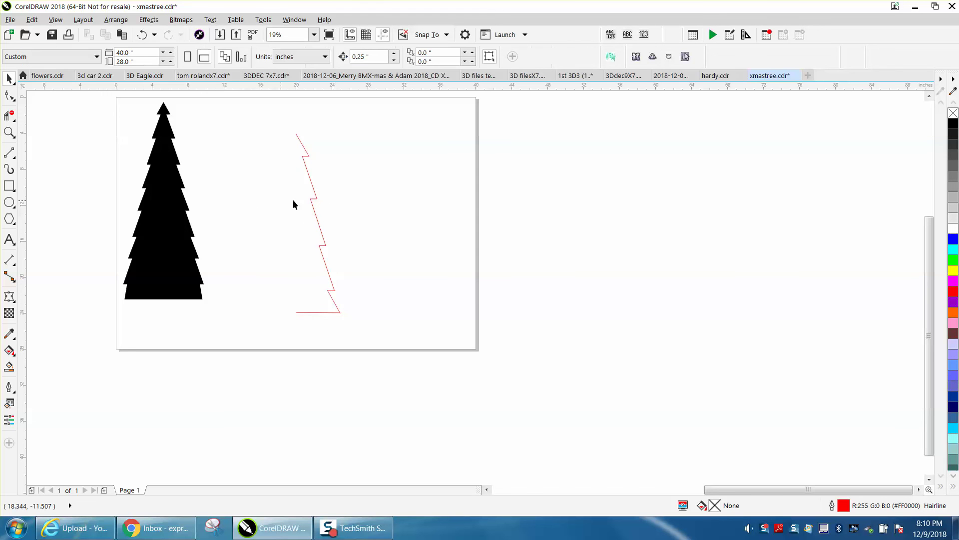
left_click(316, 217)
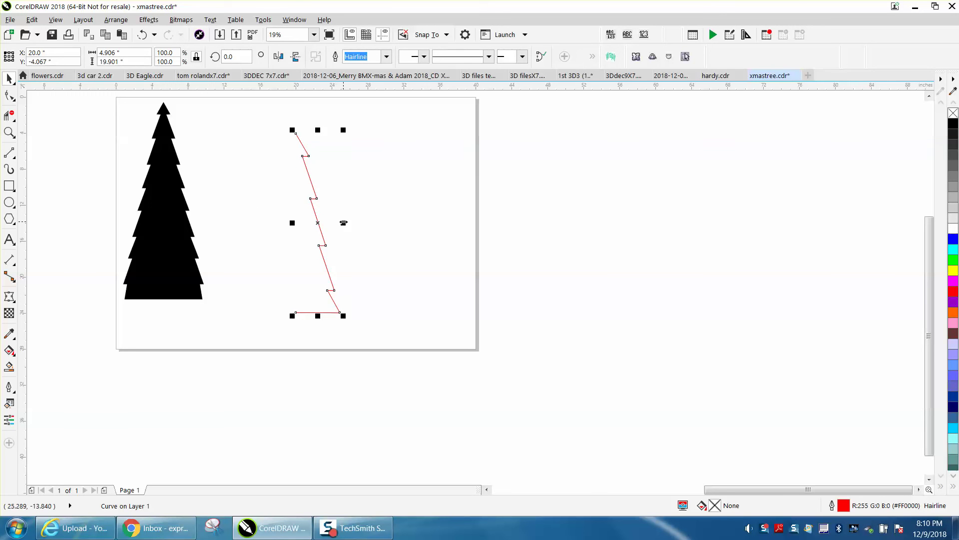
left_click_drag(344, 223, 284, 232)
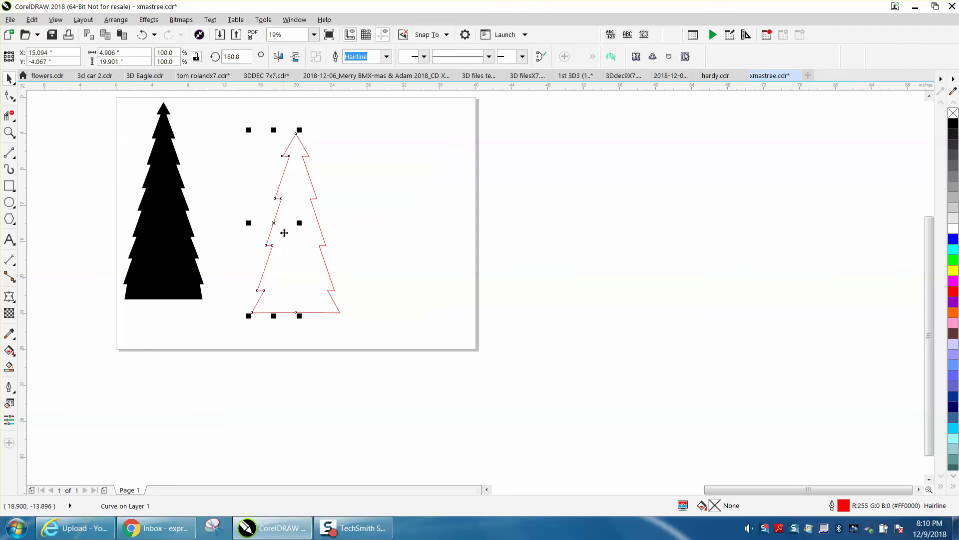
left_click(9, 132)
left_click_drag(270, 296, 327, 329)
left_click_drag(399, 246, 415, 261)
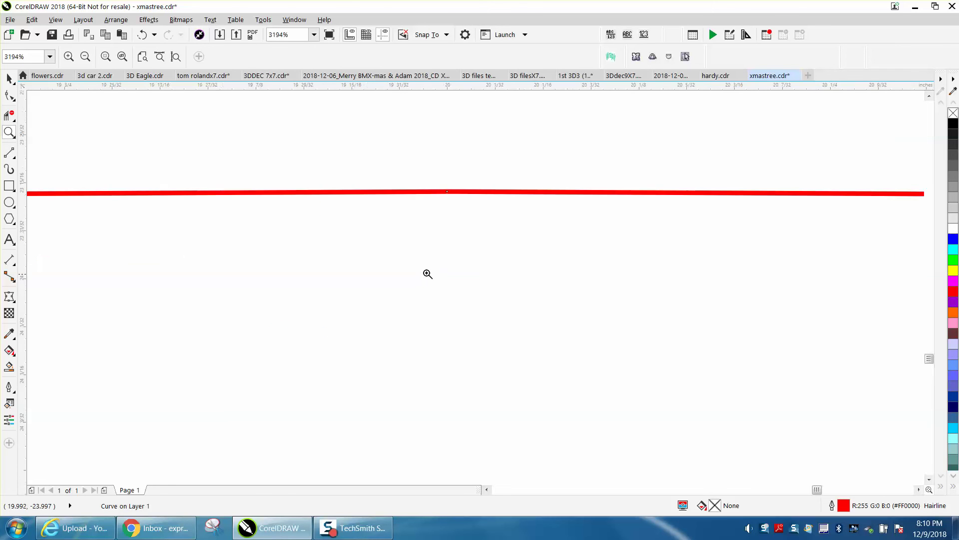
scroll(342, 263, "down", 12)
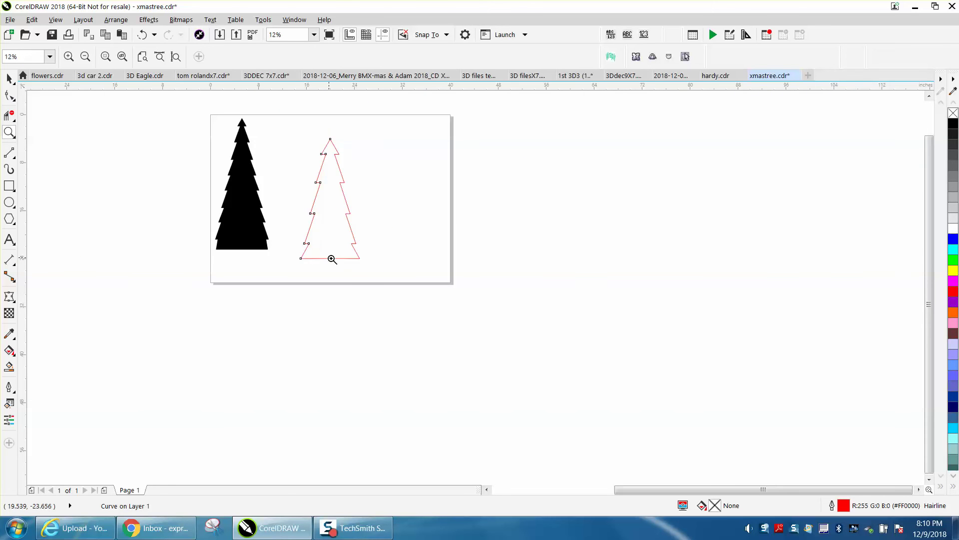
Step: Enclose the outline in a rectangle and Smart Fill the tree's interior with black
left_click(10, 185)
left_click_drag(282, 127, 375, 270)
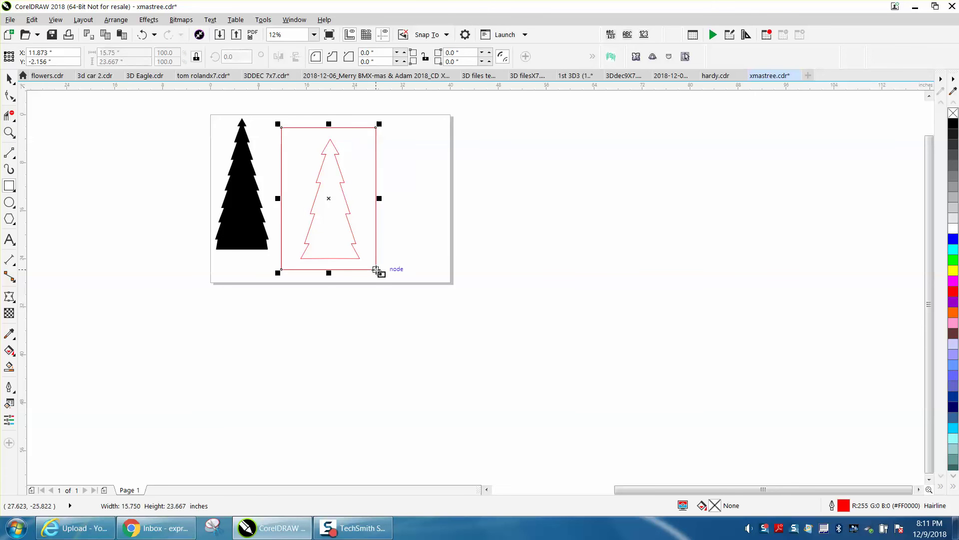
left_click(9, 366)
left_click(328, 235)
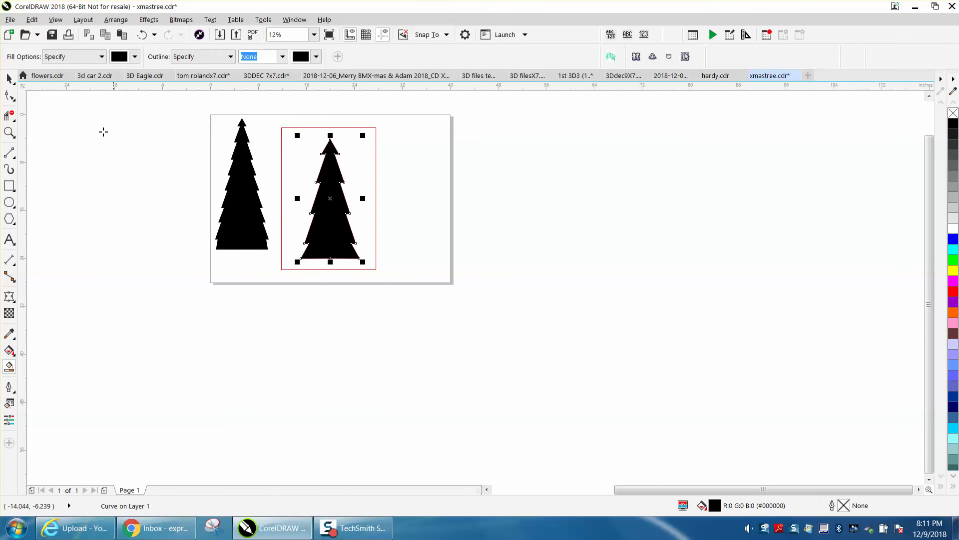
left_click(9, 78)
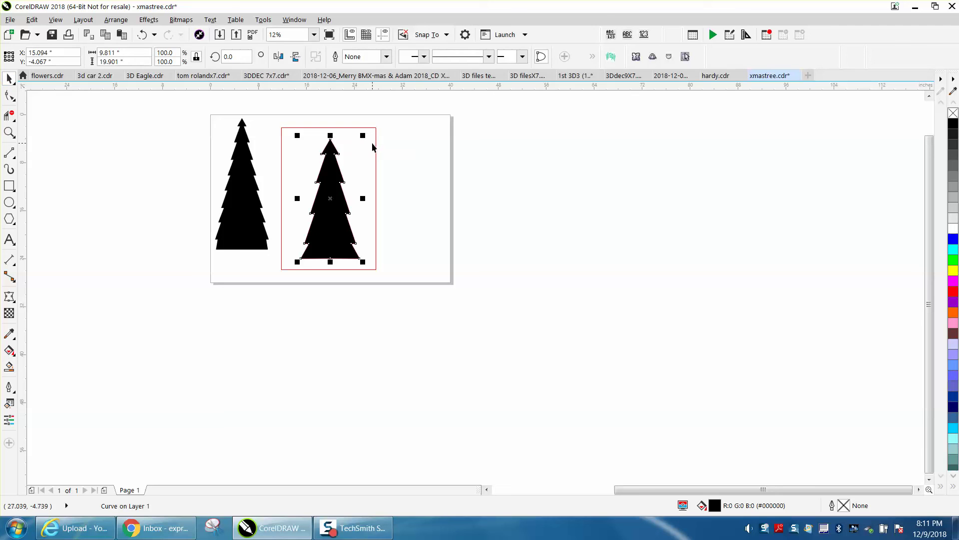
left_click(377, 149)
left_click(295, 181)
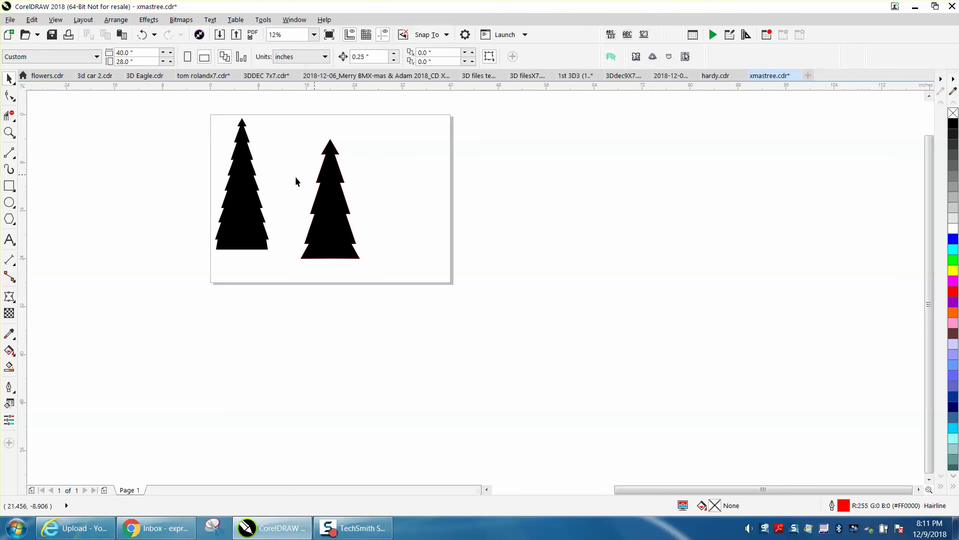
left_click(9, 132)
left_click_drag(280, 129, 439, 293)
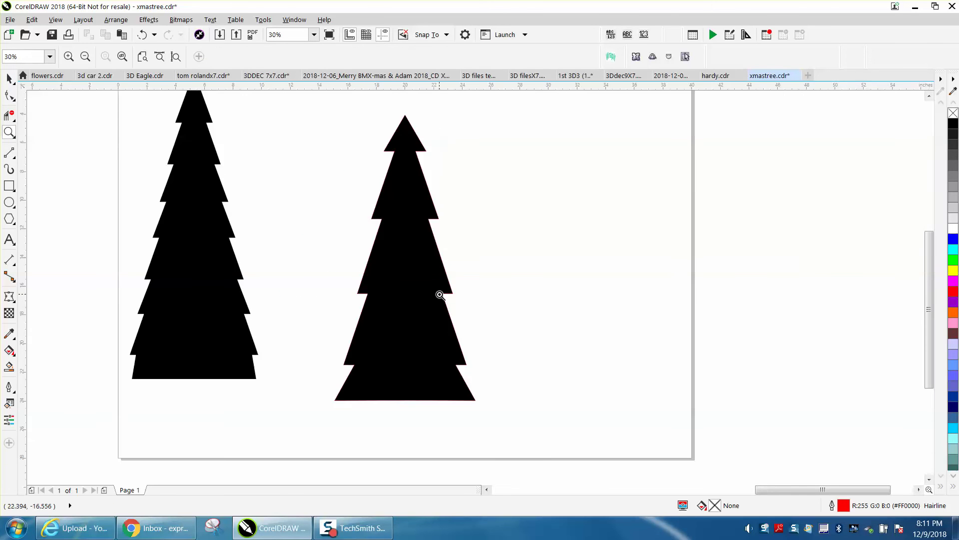
right_click(299, 256)
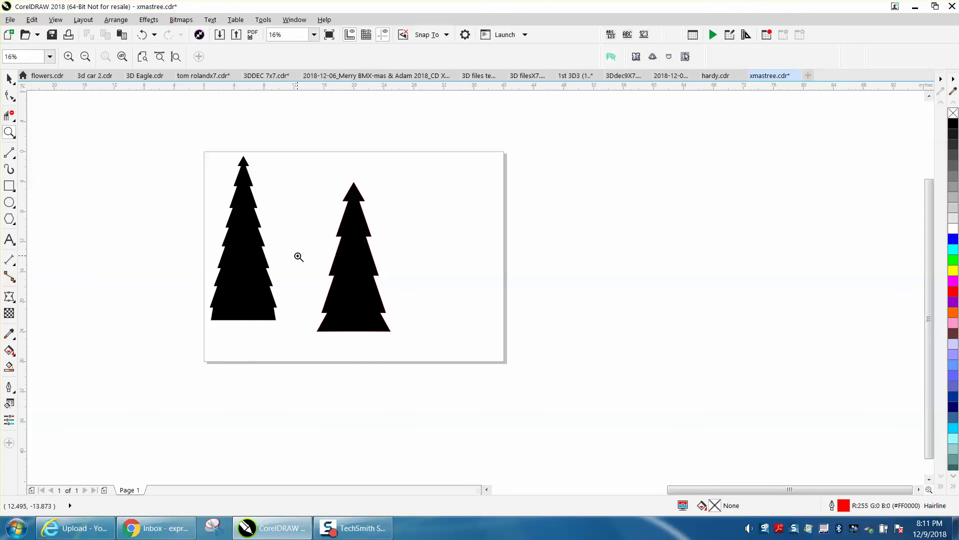